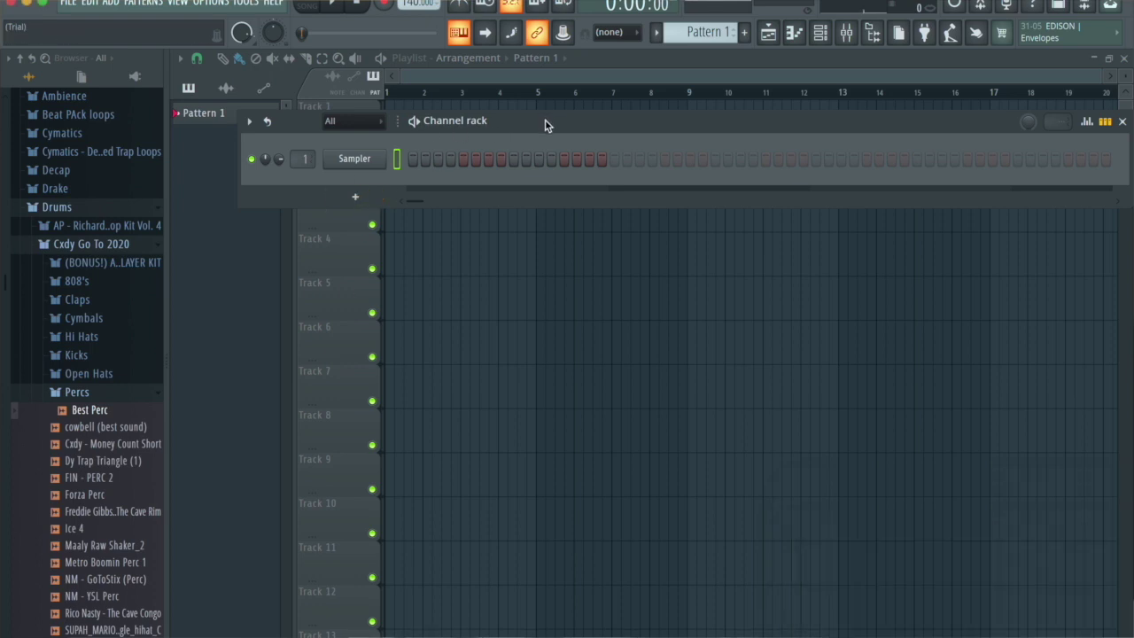
Create a new project from the Minimal > Empty template, leaving a single Sampler channel
left_click(339, 631)
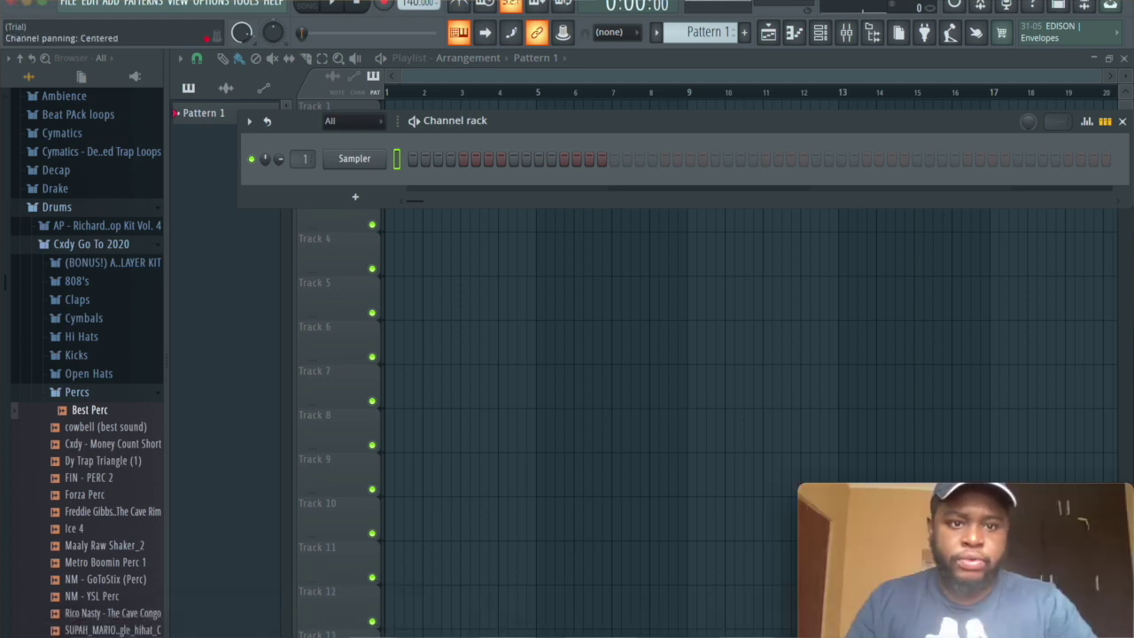
left_click(223, 3)
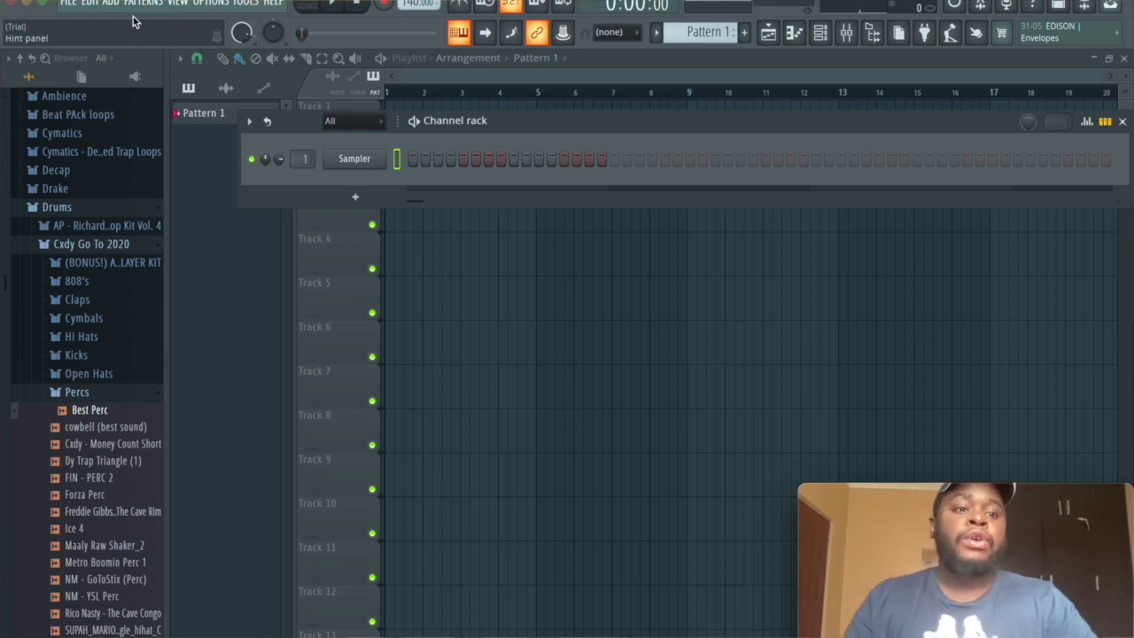
left_click(67, 2)
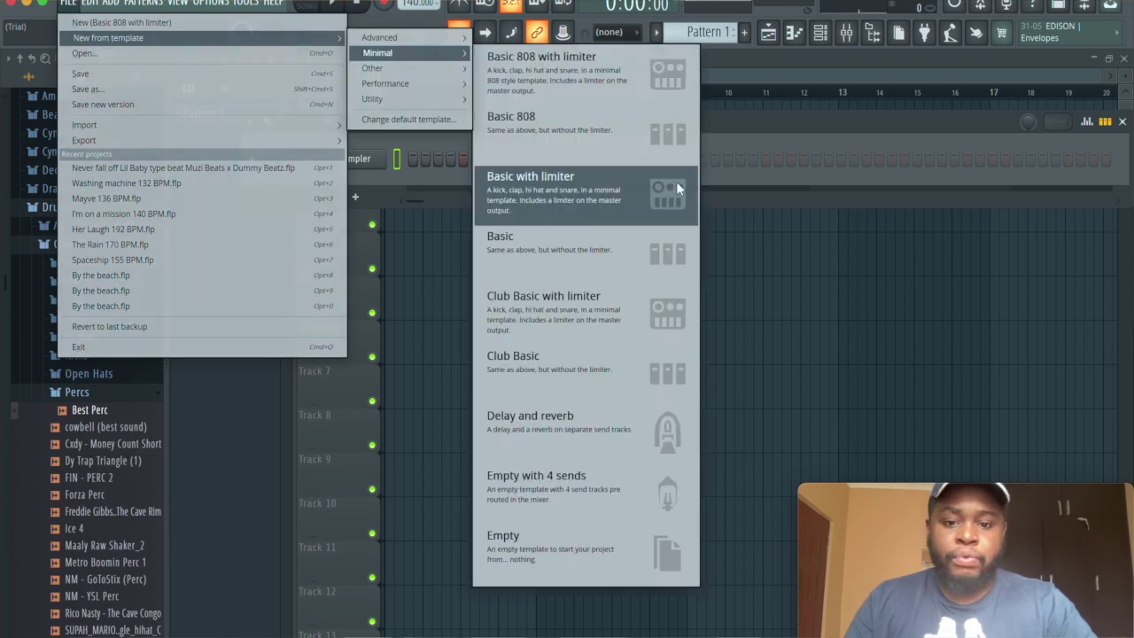
left_click(591, 558)
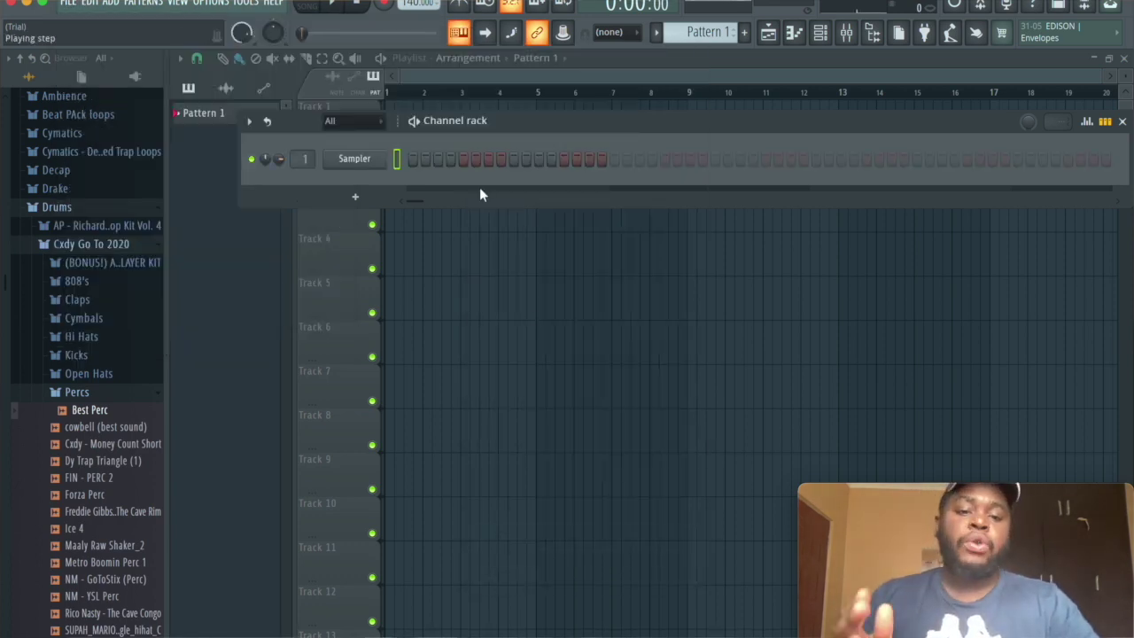
Stamp a Minor Natural (Aeolian) scale at C5 in the Sampler's piano roll and copy it down to C4
left_click(795, 37)
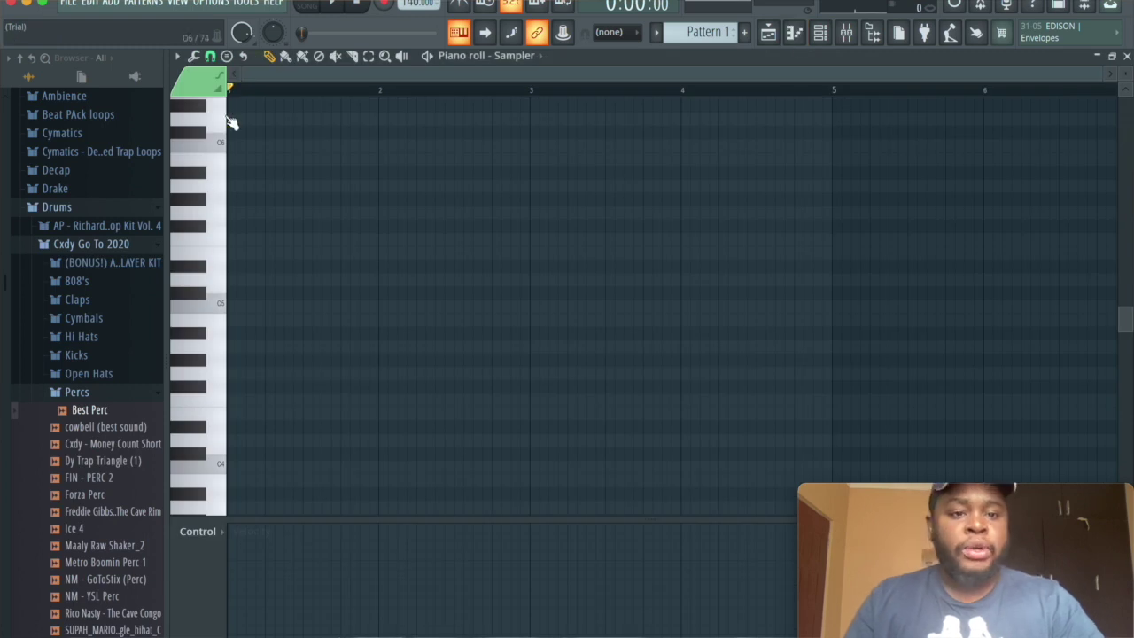
left_click(228, 57)
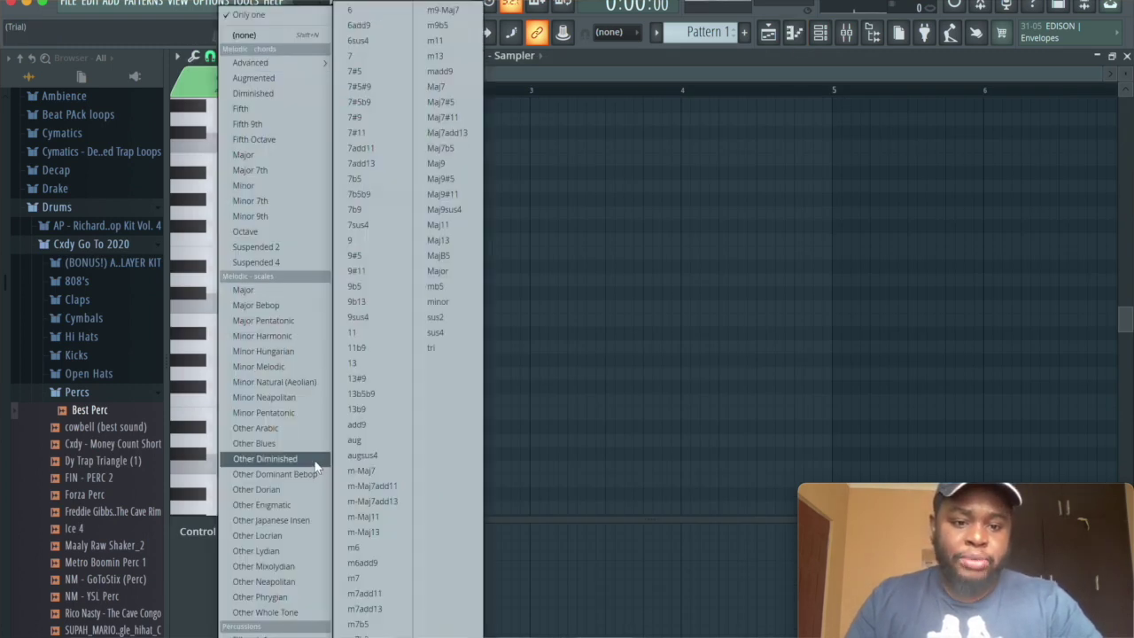
left_click(281, 382)
left_click(256, 305)
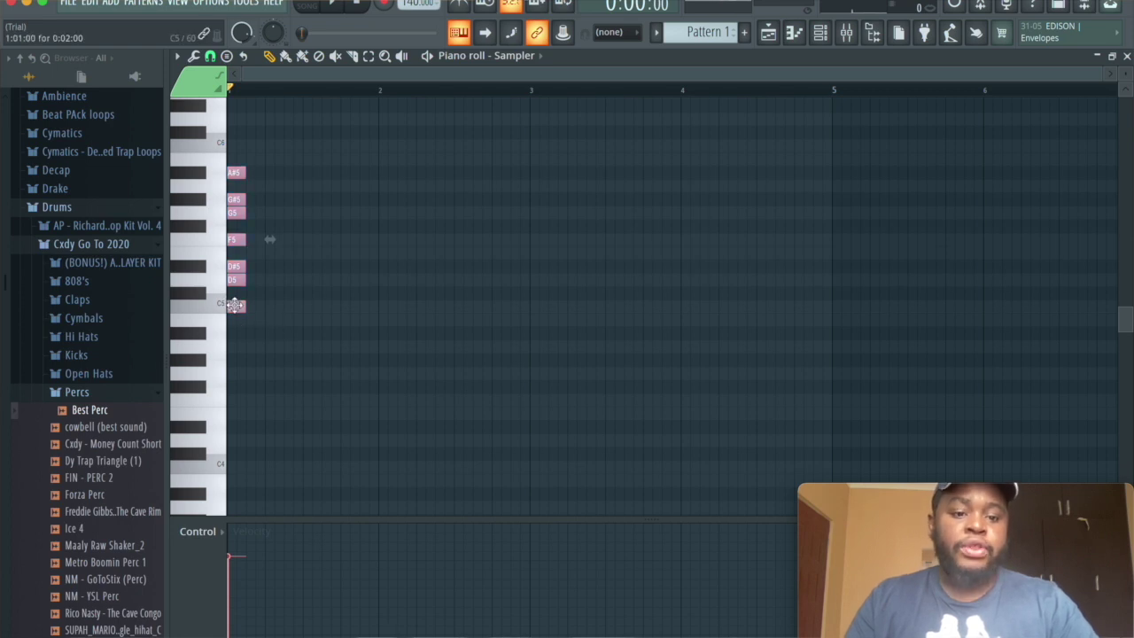
left_click_drag(235, 307, 235, 124)
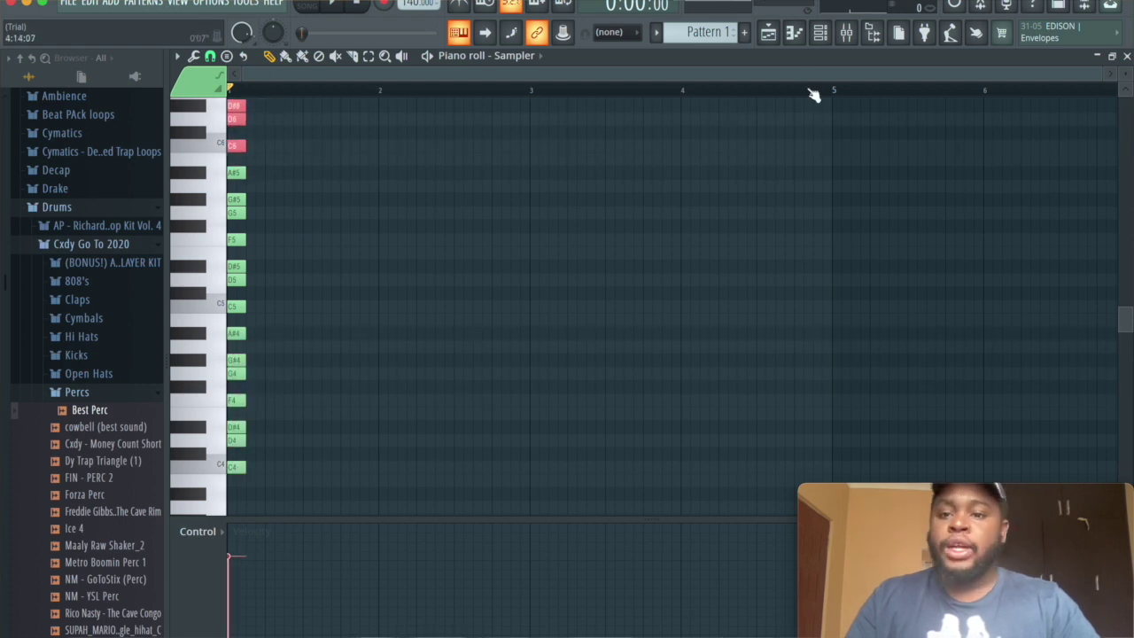
Extend all stacked scale notes to bar 5 using a helper note and Ctrl+L legato, then delete the helper
left_click(794, 46)
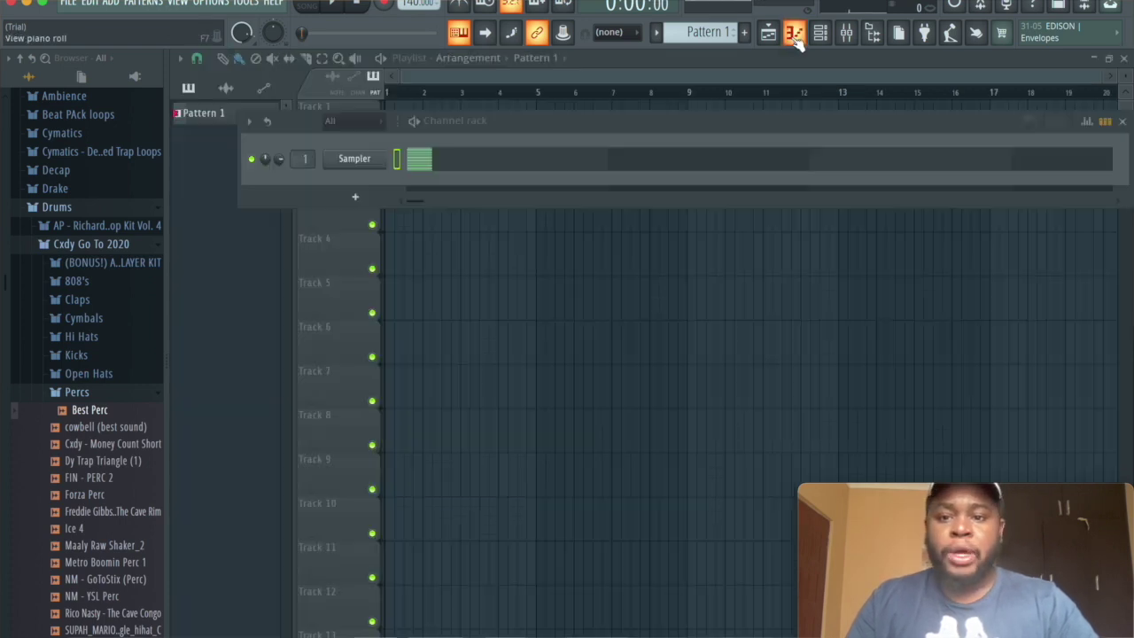
left_click(796, 42)
left_click(795, 39)
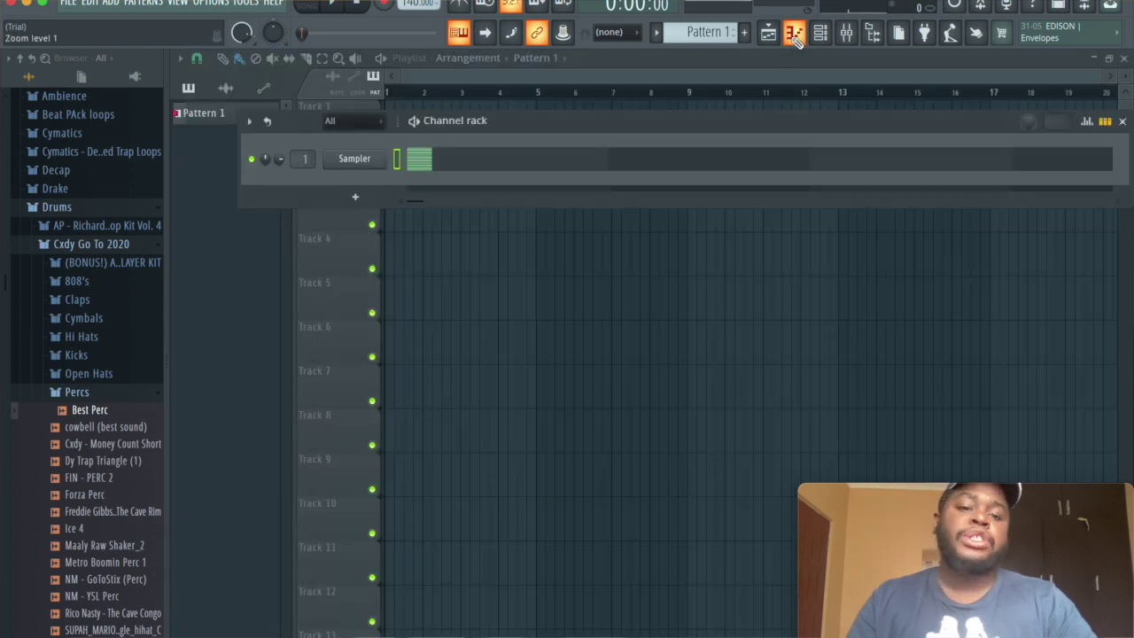
left_click(794, 39)
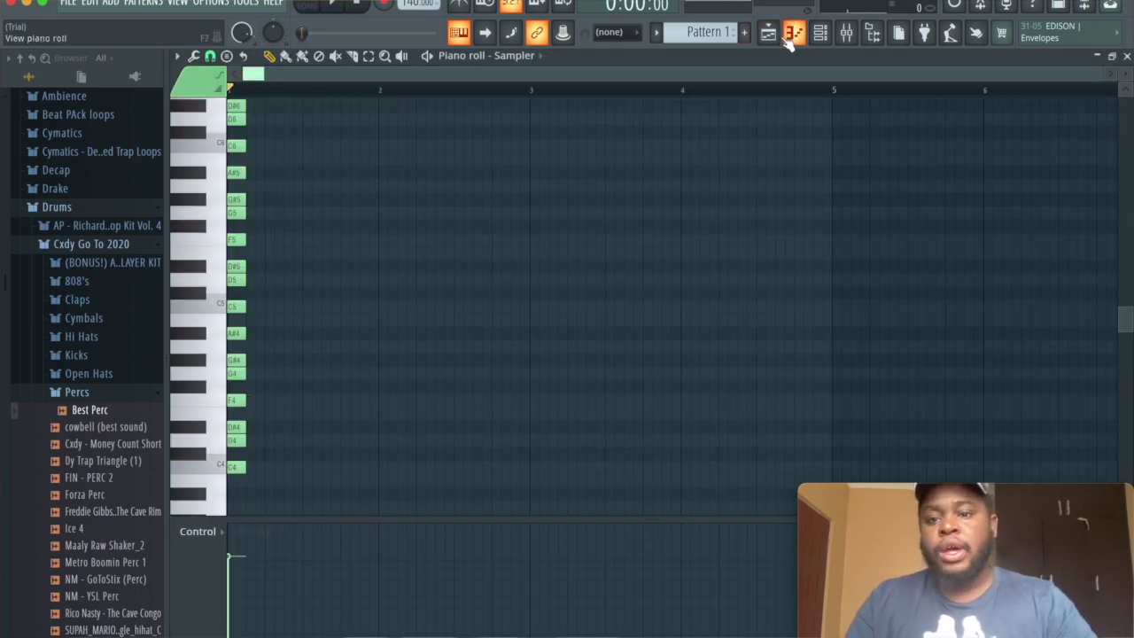
left_click(835, 119)
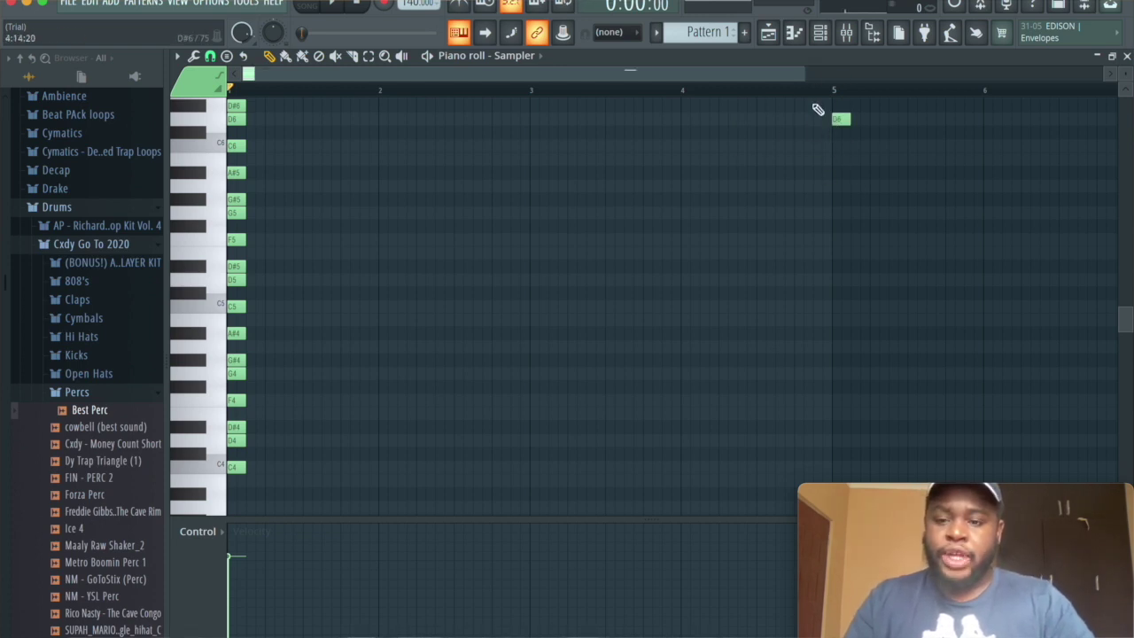
key("ctrl+l")
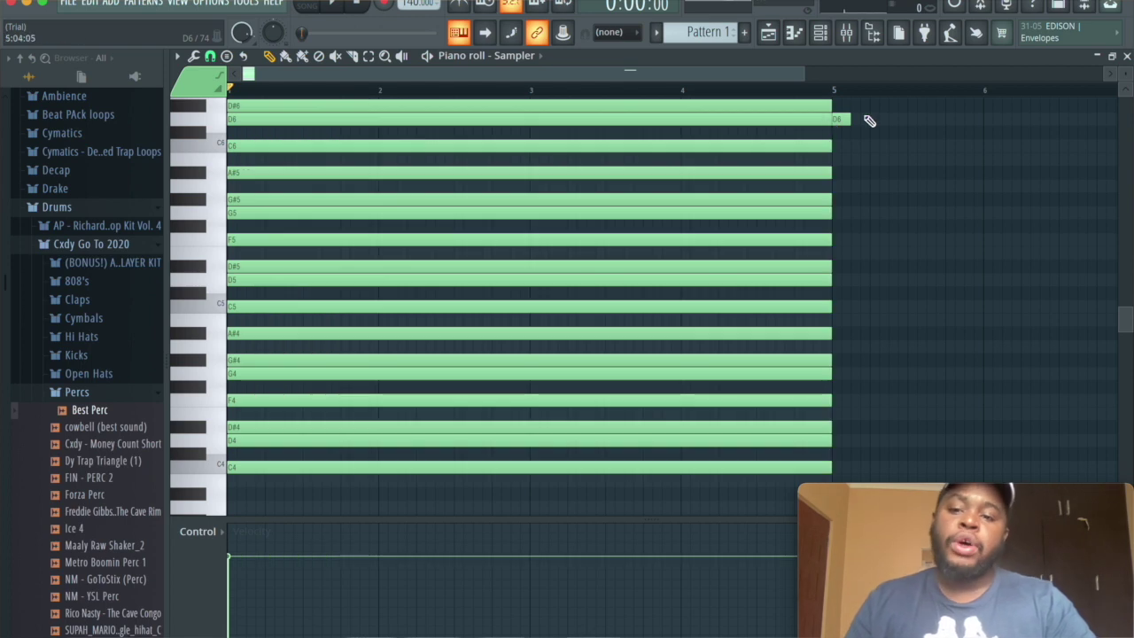
right_click(841, 121)
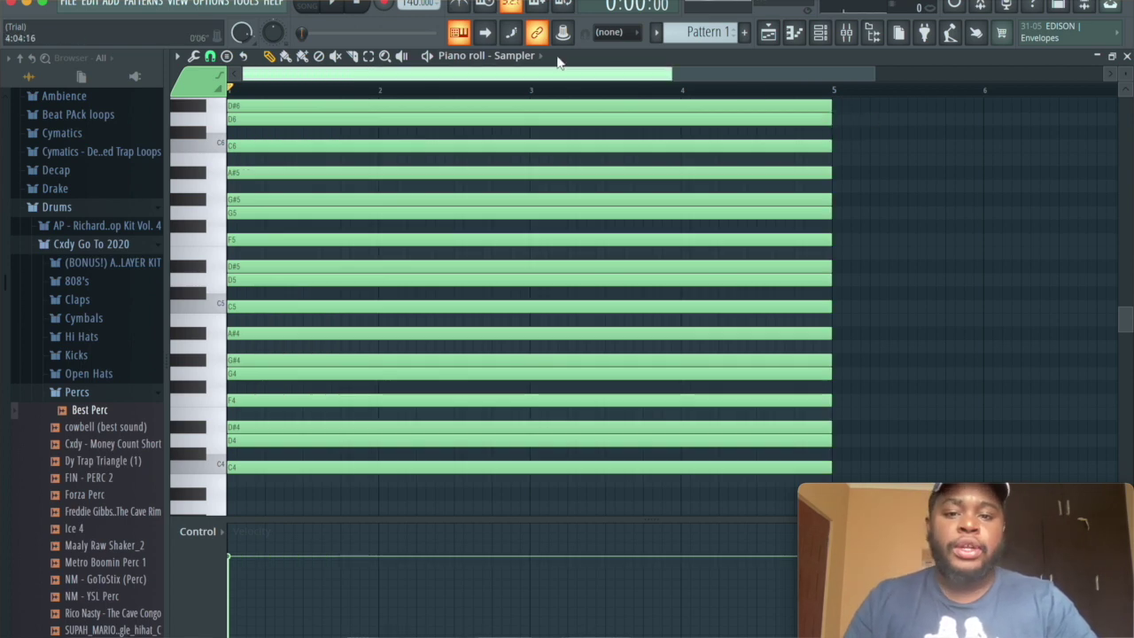
left_click(535, 56)
left_click(540, 86)
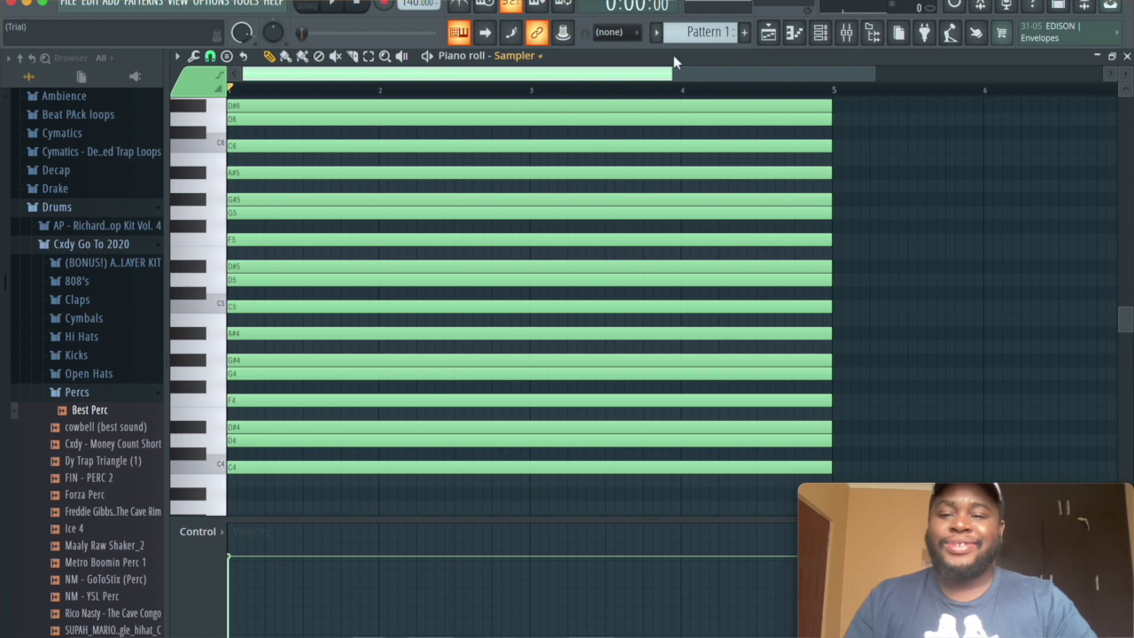
Add an FL Keys channel, load its Dark Piano preset, and open its empty piano roll
left_click(821, 35)
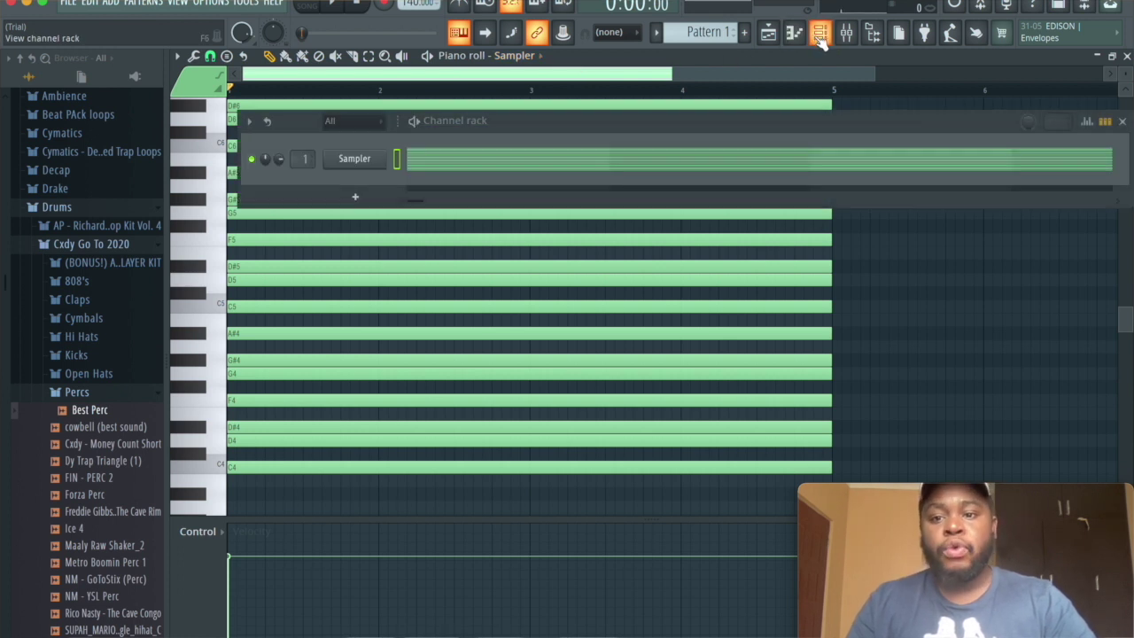
left_click(355, 196)
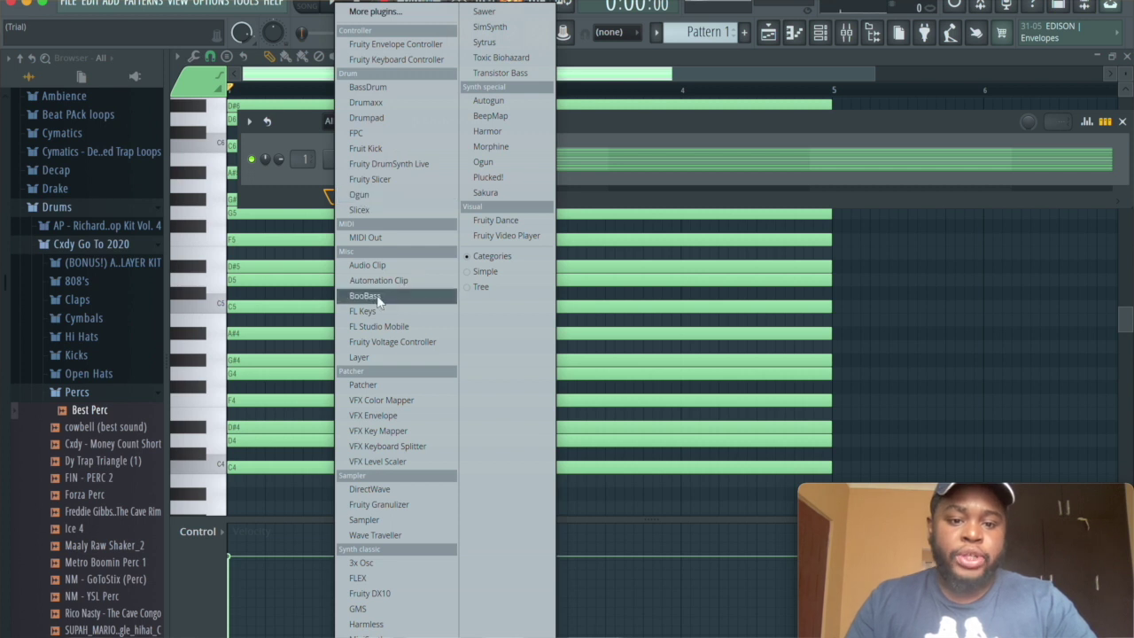
left_click(364, 312)
left_click(324, 237)
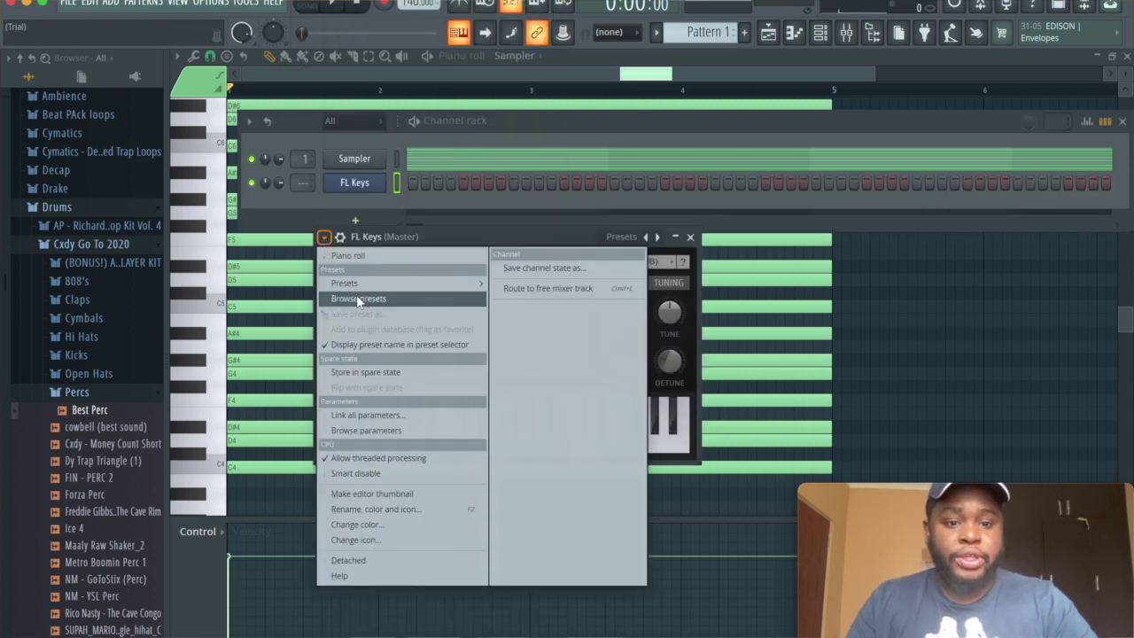
mouse_move(369, 282)
left_click(525, 345)
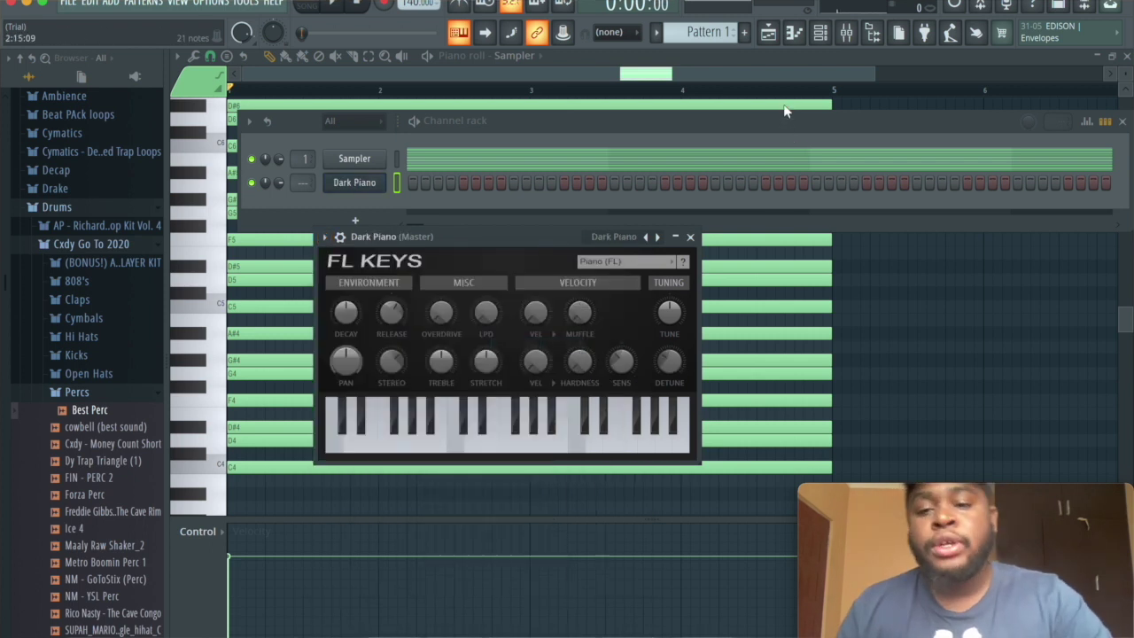
left_click(794, 40)
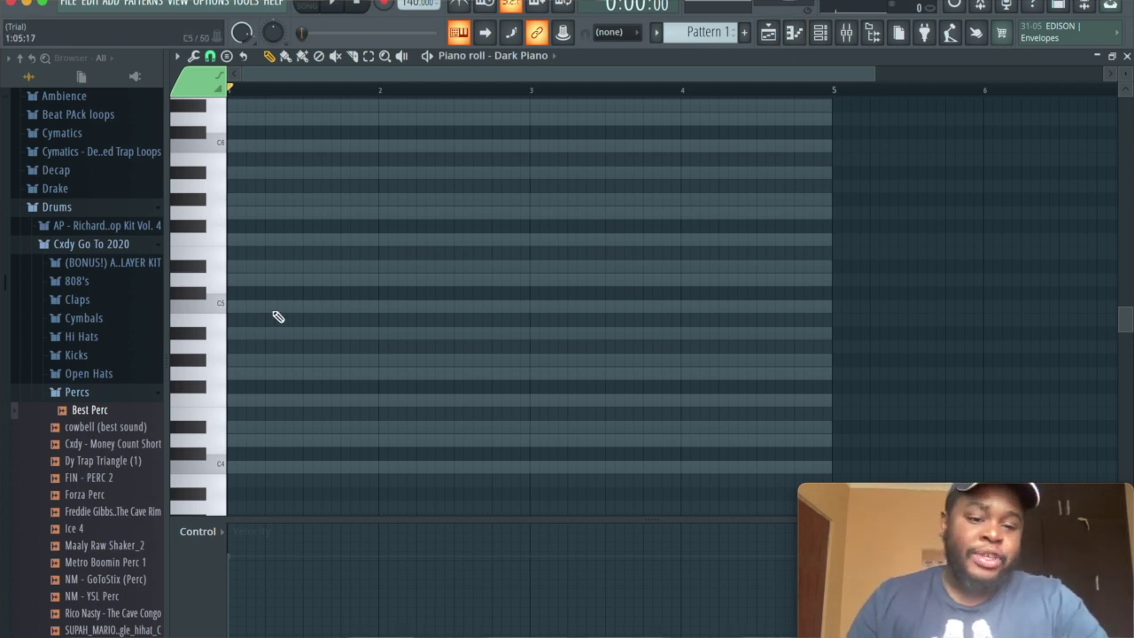
Place a D#5 note at the start of bar 1 and set the audio output device to External Headphones
left_click(234, 266)
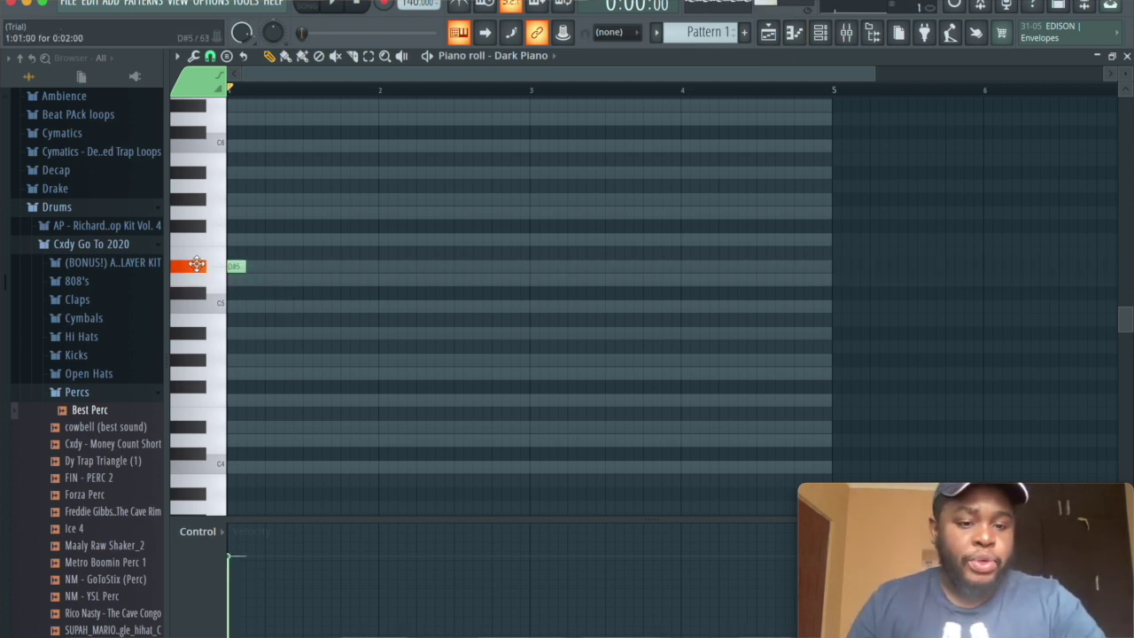
left_click(211, 4)
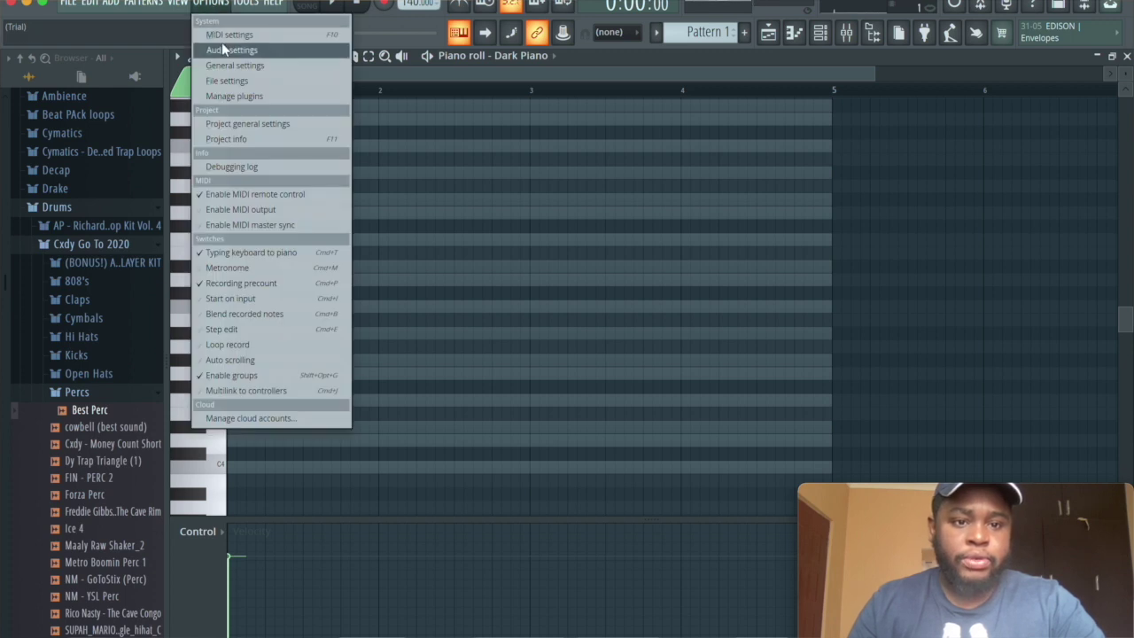
left_click(232, 45)
left_click(564, 103)
left_click(526, 130)
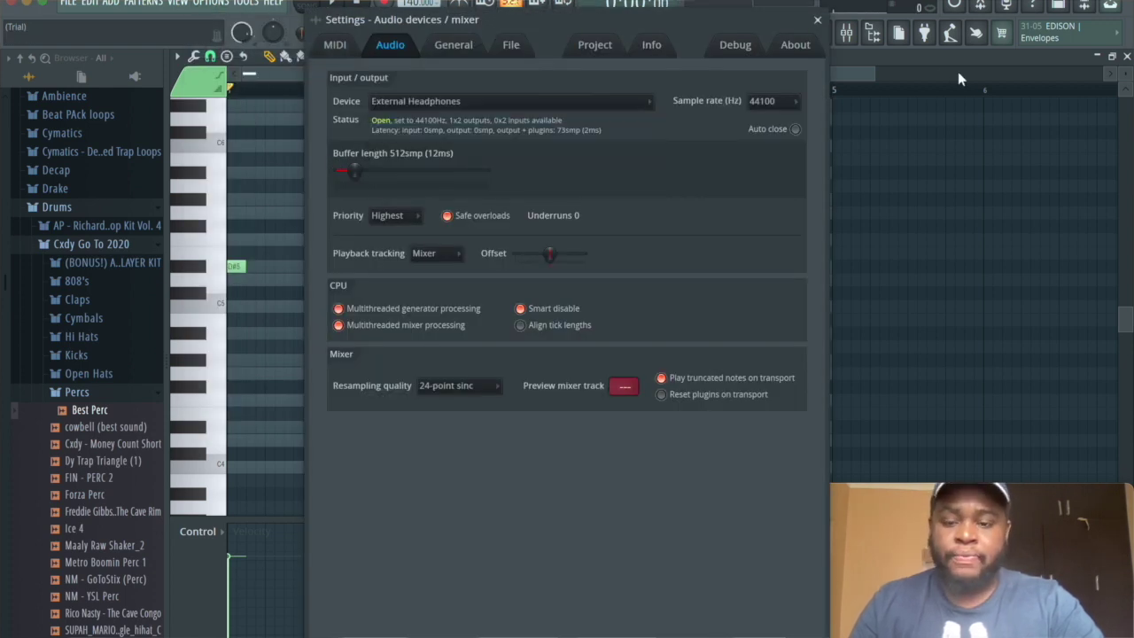
left_click(817, 20)
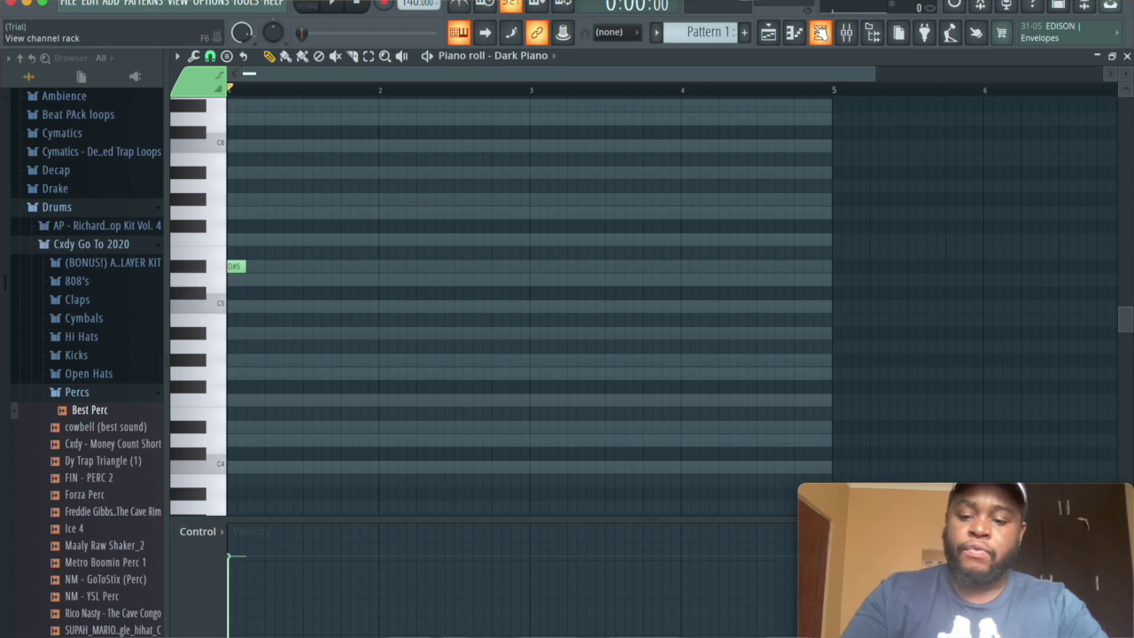
key("XF86AudioRaiseVolume")
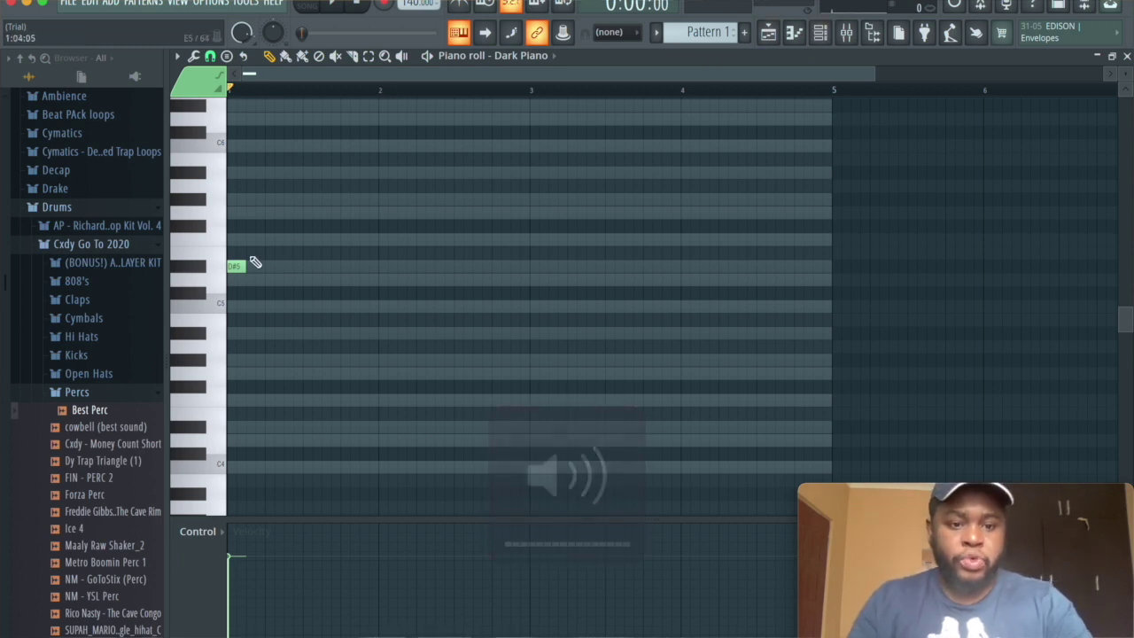
Lengthen the D#5 note, add C5, G4 and D5 after it, and audition the phrase
left_click_drag(244, 266, 264, 269)
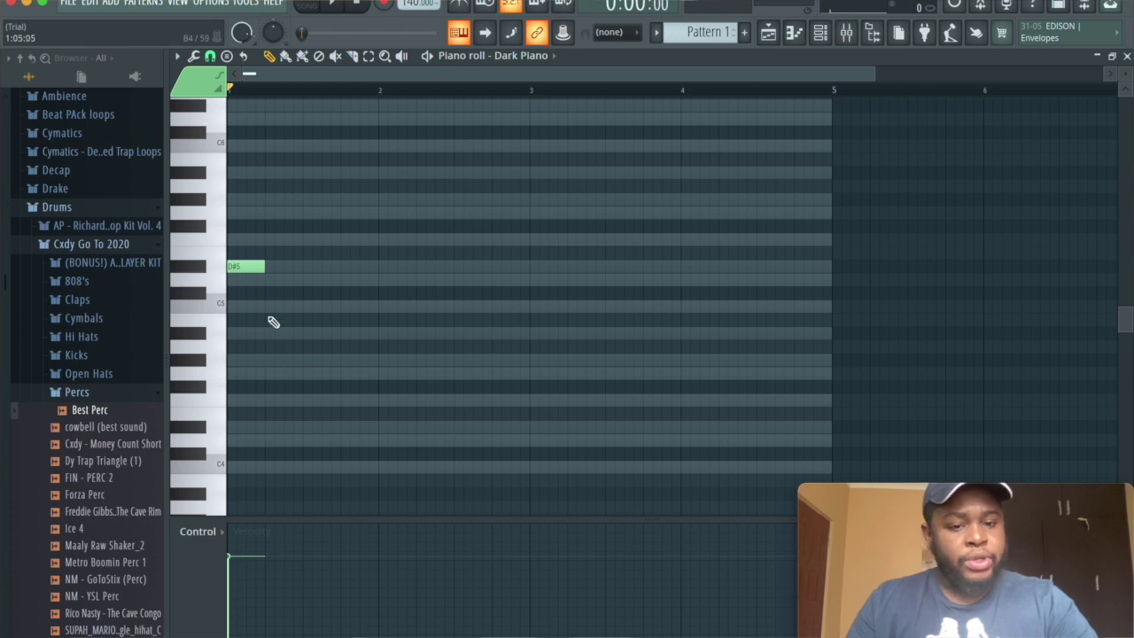
left_click(267, 307)
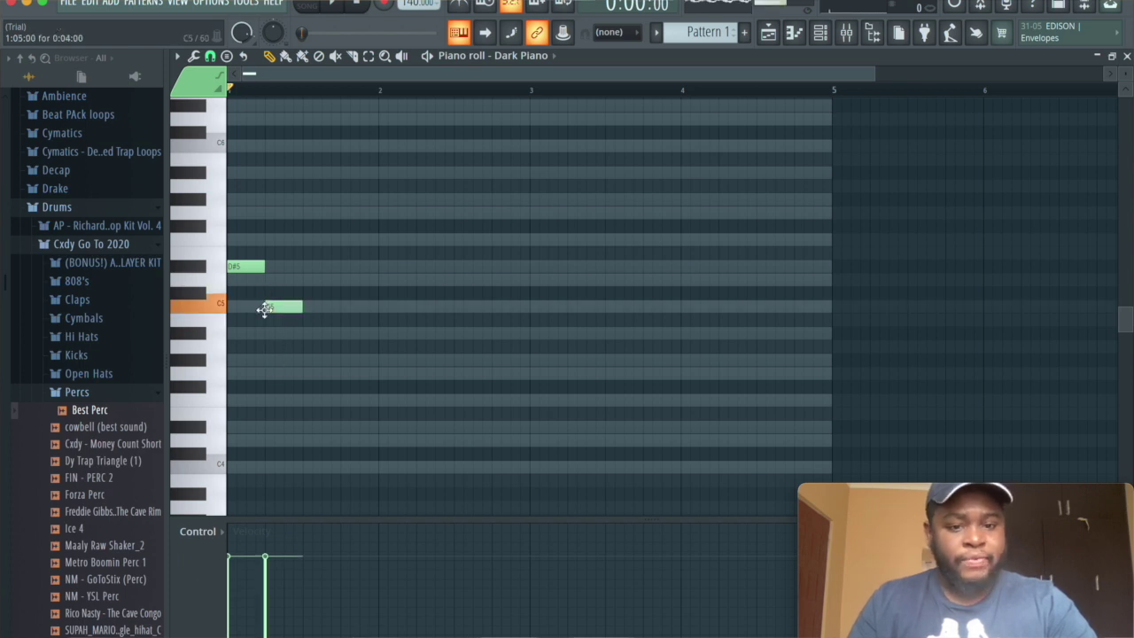
left_click(307, 373)
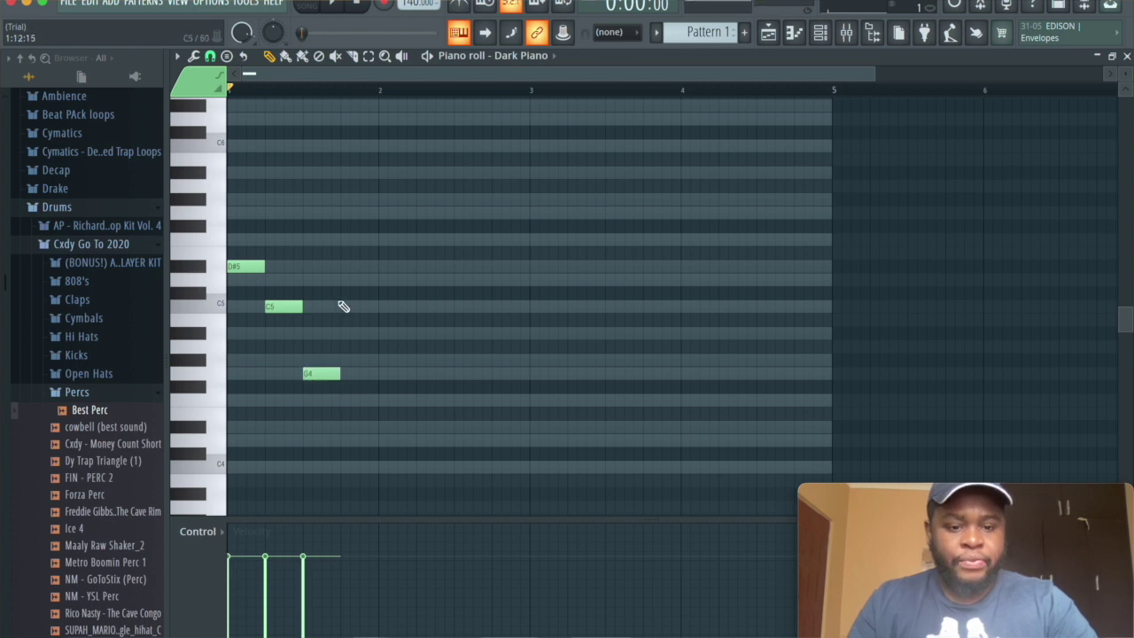
left_click(346, 281)
key("space")
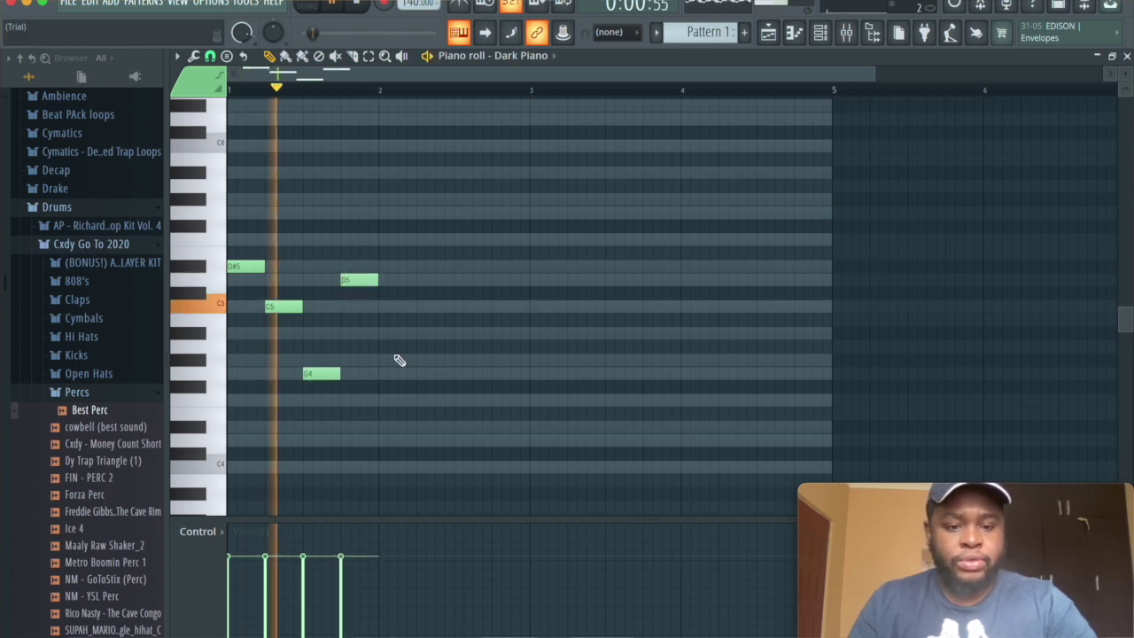
key("space")
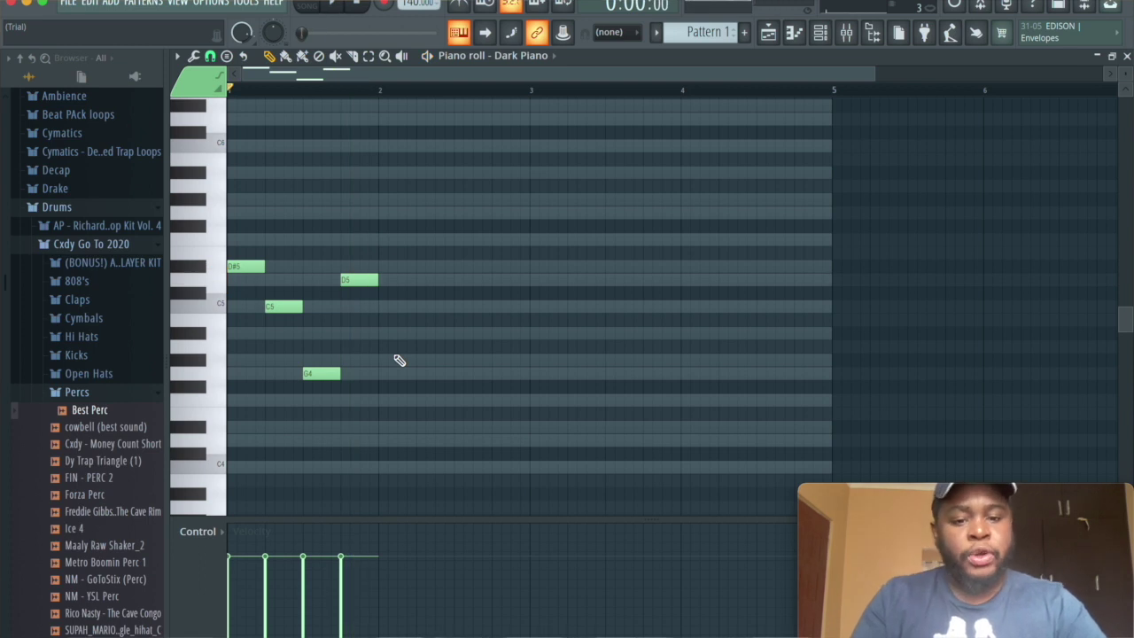
Duplicate the four-note phrase right after itself with Ctrl+B and play it back
key("ctrl+b")
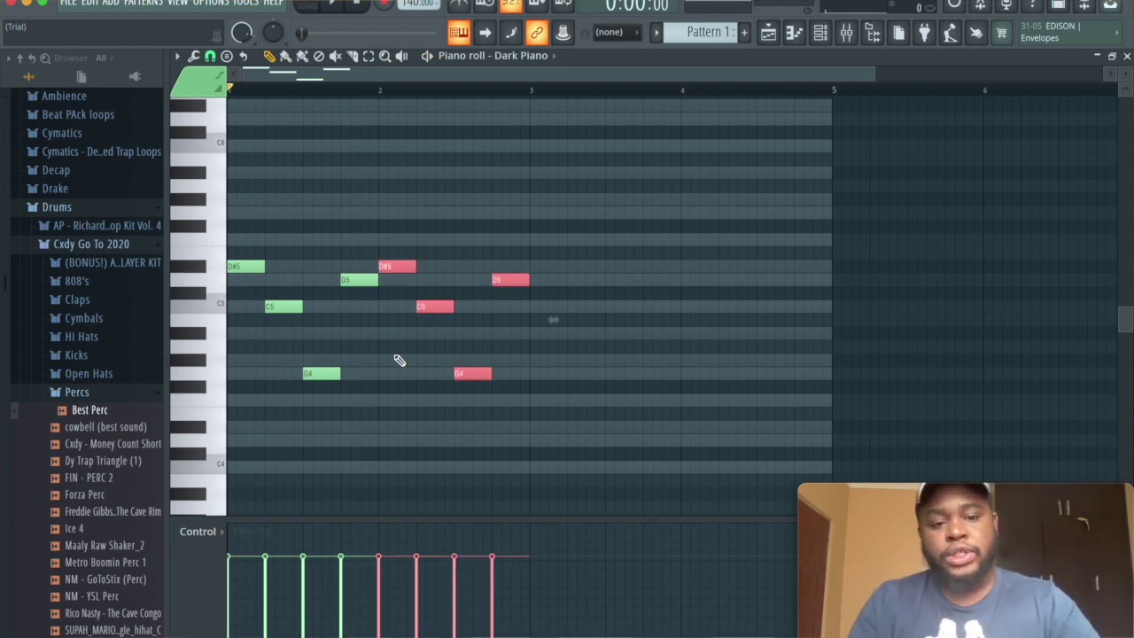
key("space")
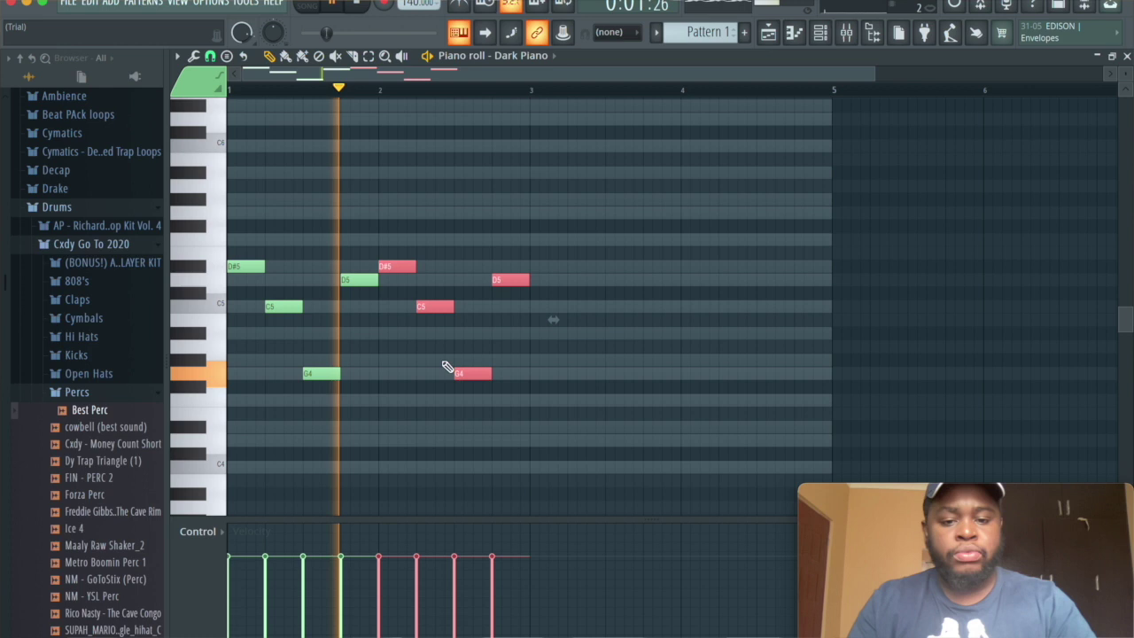
key("space")
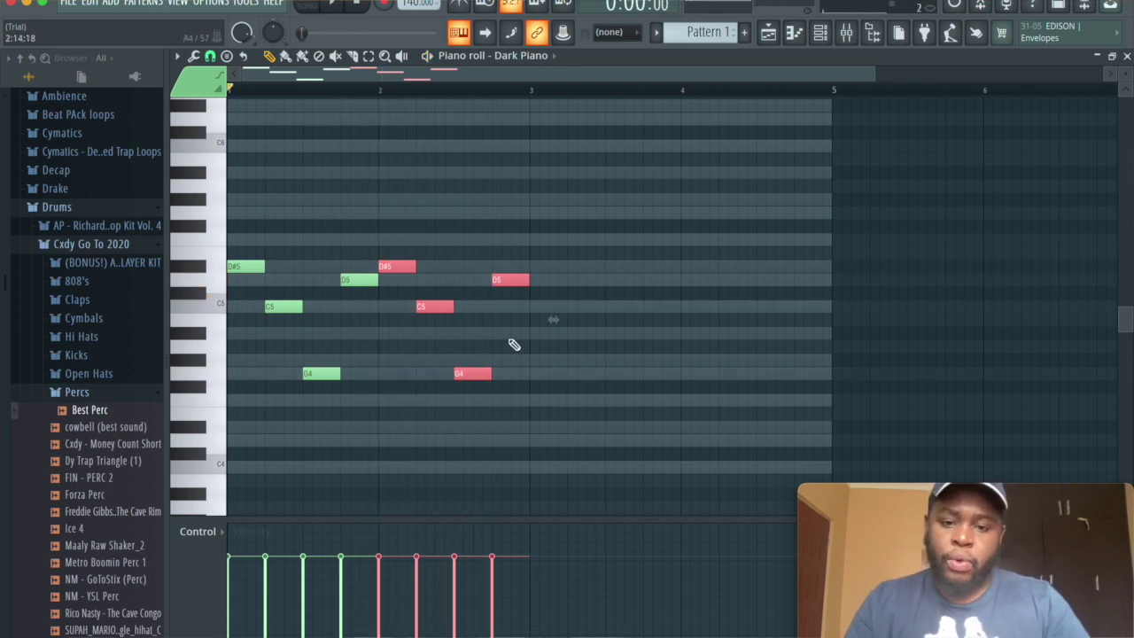
mouse_move(522, 437)
left_mouse_down()
mouse_move(296, 346)
mouse_move(379, 392)
left_mouse_up()
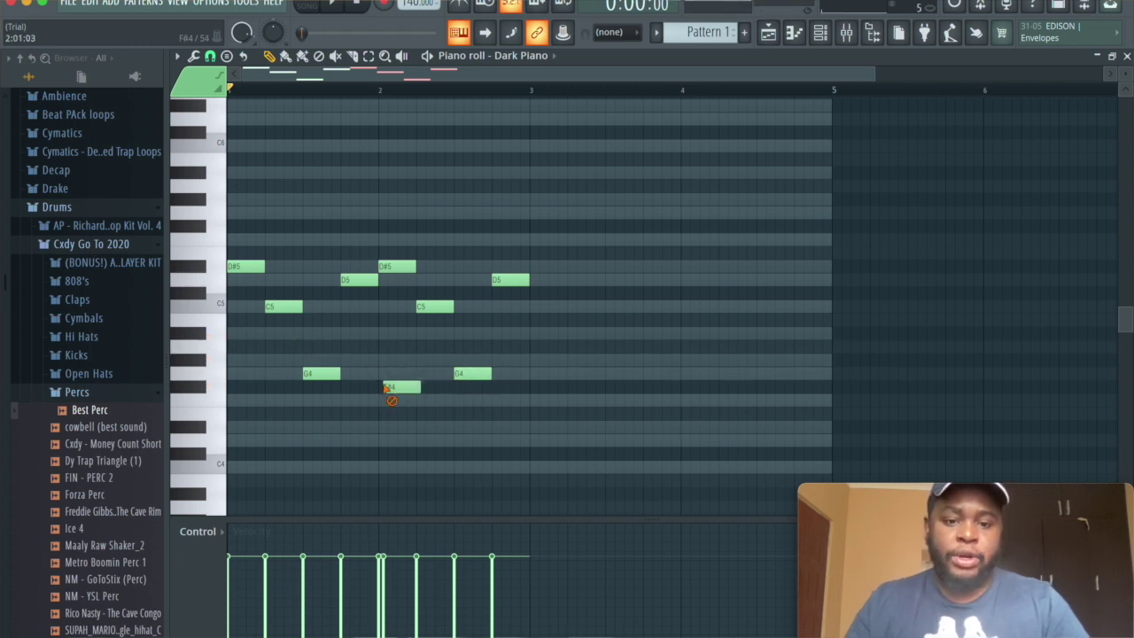
Delete the stray F#4, duplicate the pattern, and swap the C5 and G4 notes in bars 3 and 4
right_click(388, 387)
key("ctrl+b")
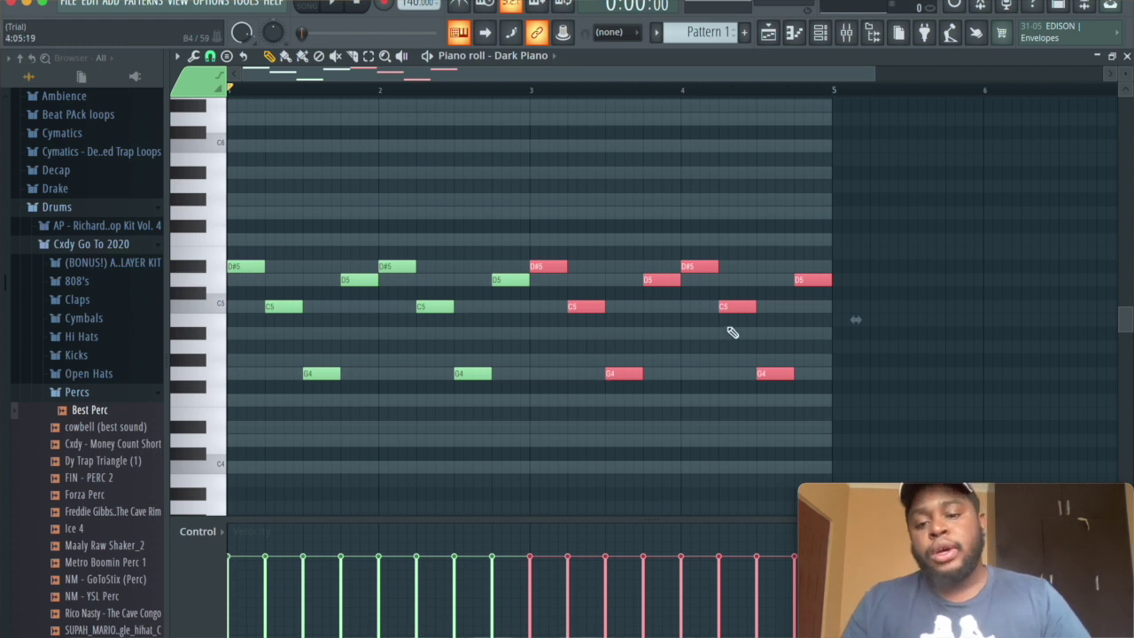
left_click(735, 307)
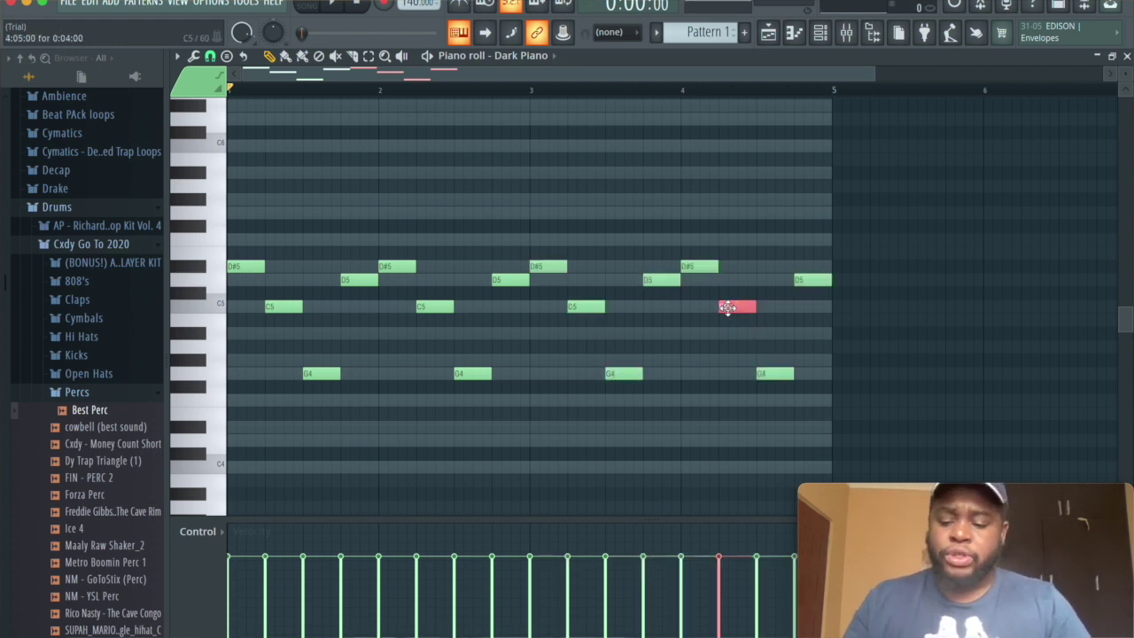
key("shift+Down")
key("shift+Down")
key("shift+Down")
key("shift+Down")
key("shift+Down")
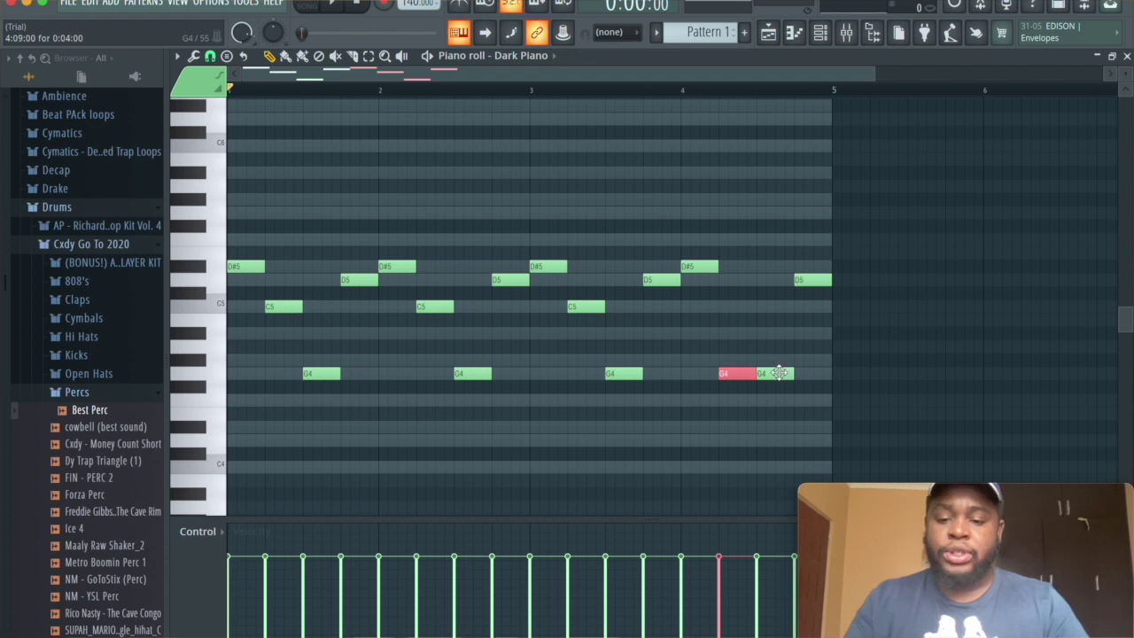
left_click(778, 375)
key("shift+Up")
key("shift+Up")
key("shift+Up")
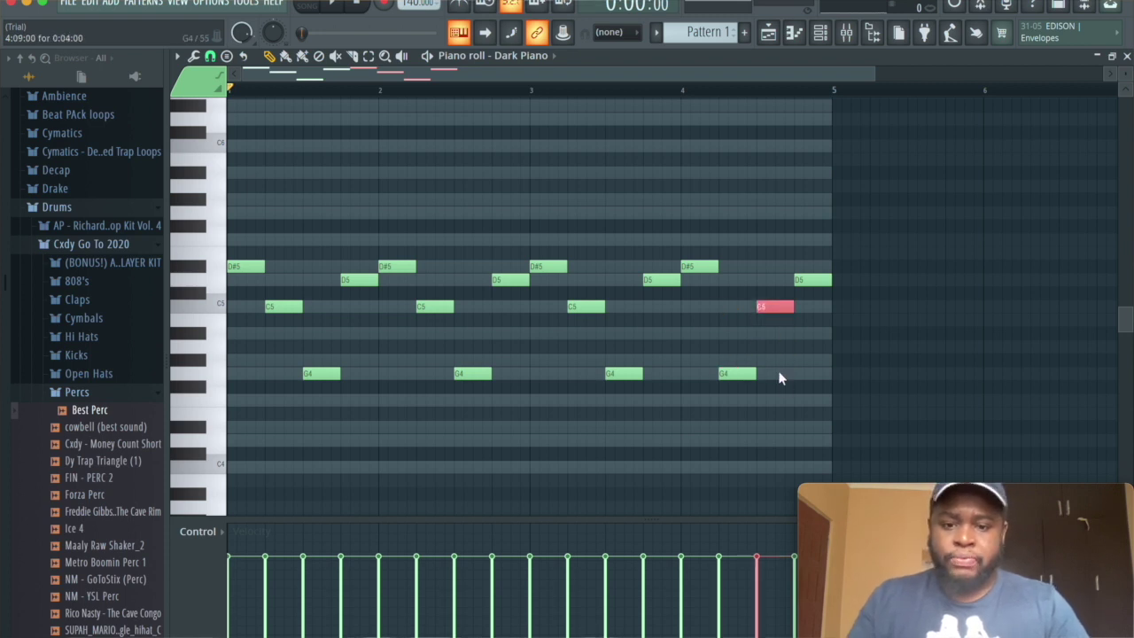
left_click(588, 308)
key("shift+Down")
key("shift+Down")
key("shift+Down")
key("shift+Down")
key("shift+Down")
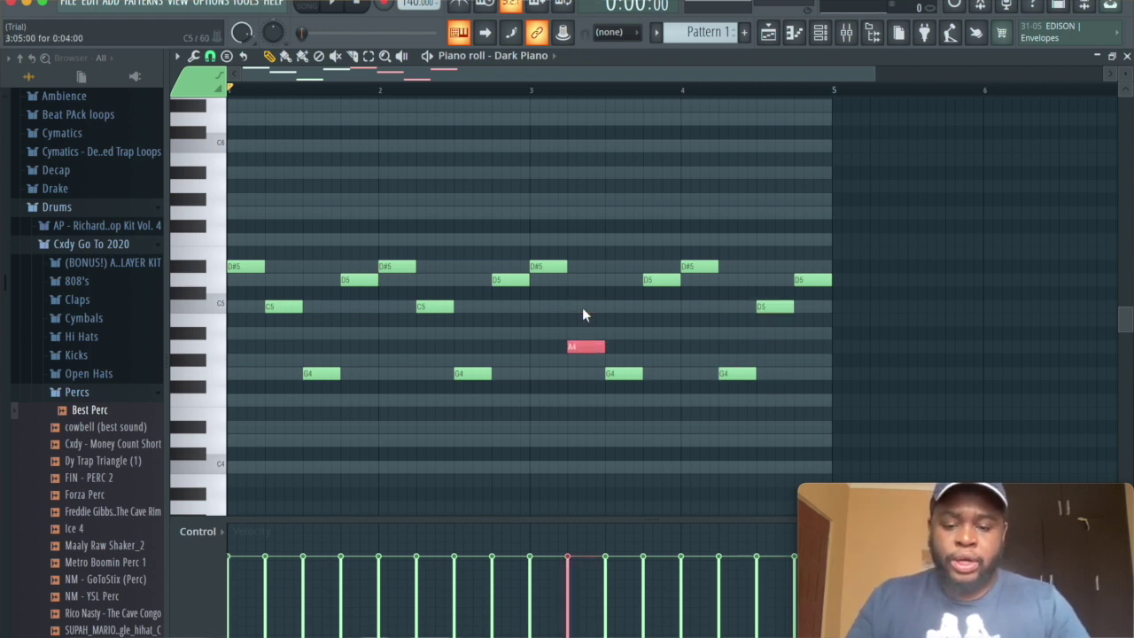
left_click(634, 374)
key("shift+Up")
key("shift+Up")
key("shift+Up")
key("shift+Up")
key("shift+Up")
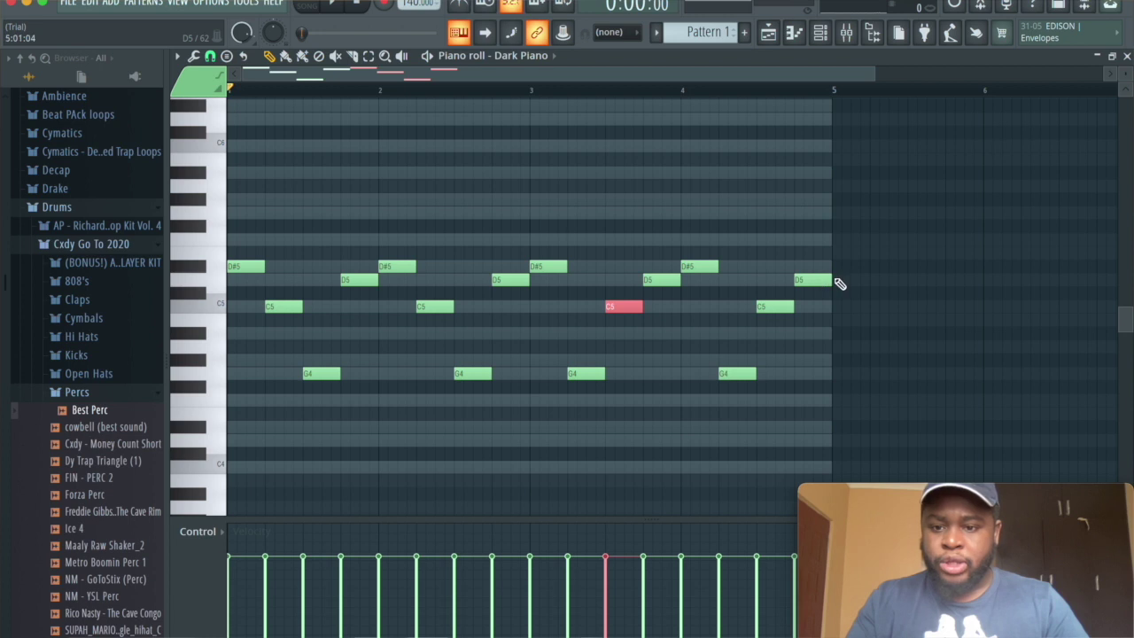
Shorten the final D5 note, add a short D5 at the pattern end, and play the melody
left_click_drag(831, 281, 809, 266)
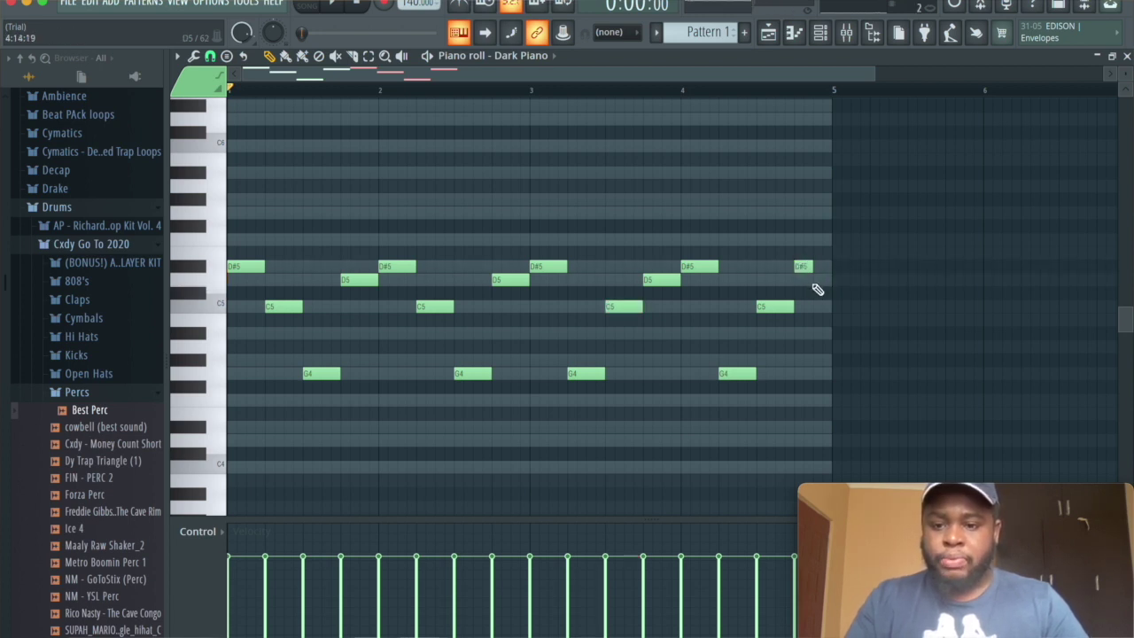
left_click(815, 281)
key("space")
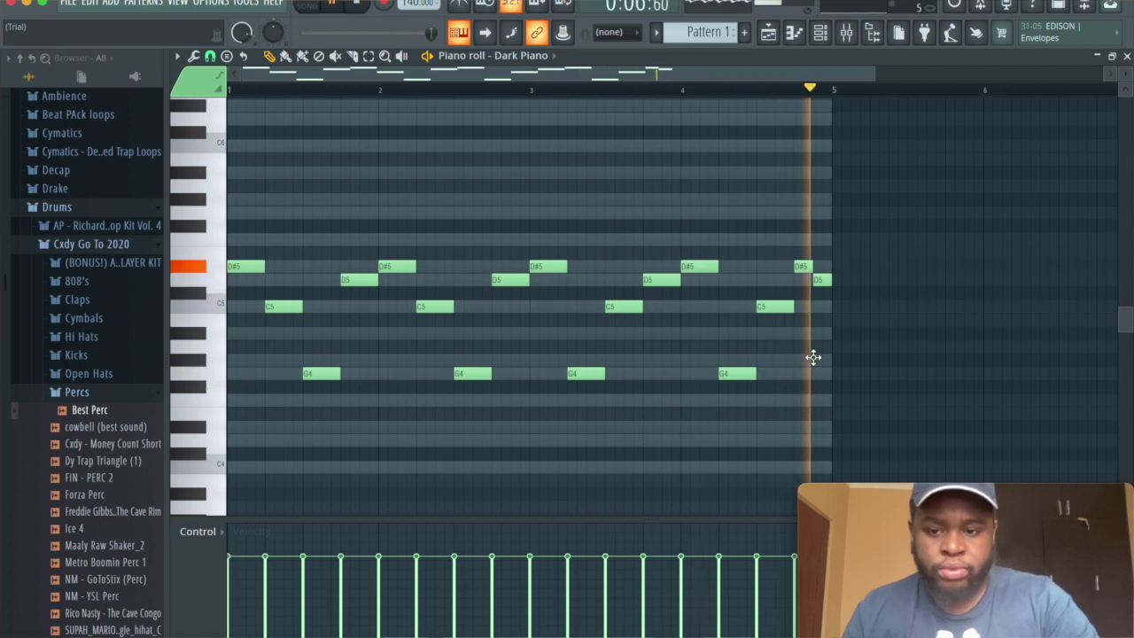
key("space")
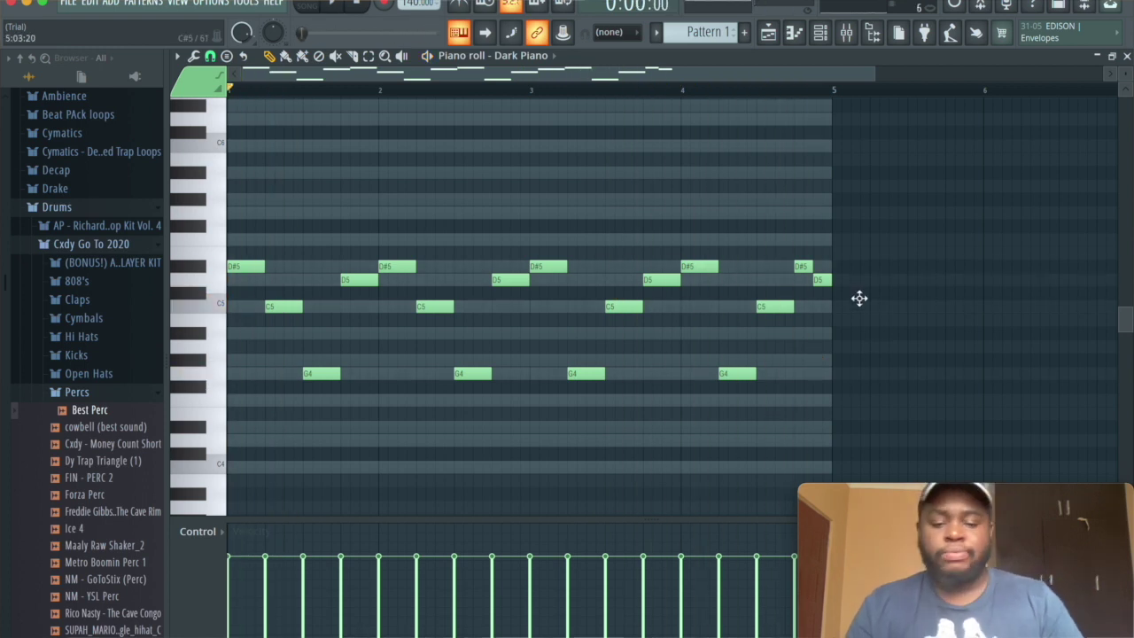
Replace the notes in bars 3–4 with a fresh copy of the first two bars
left_click_drag(885, 276, 652, 434)
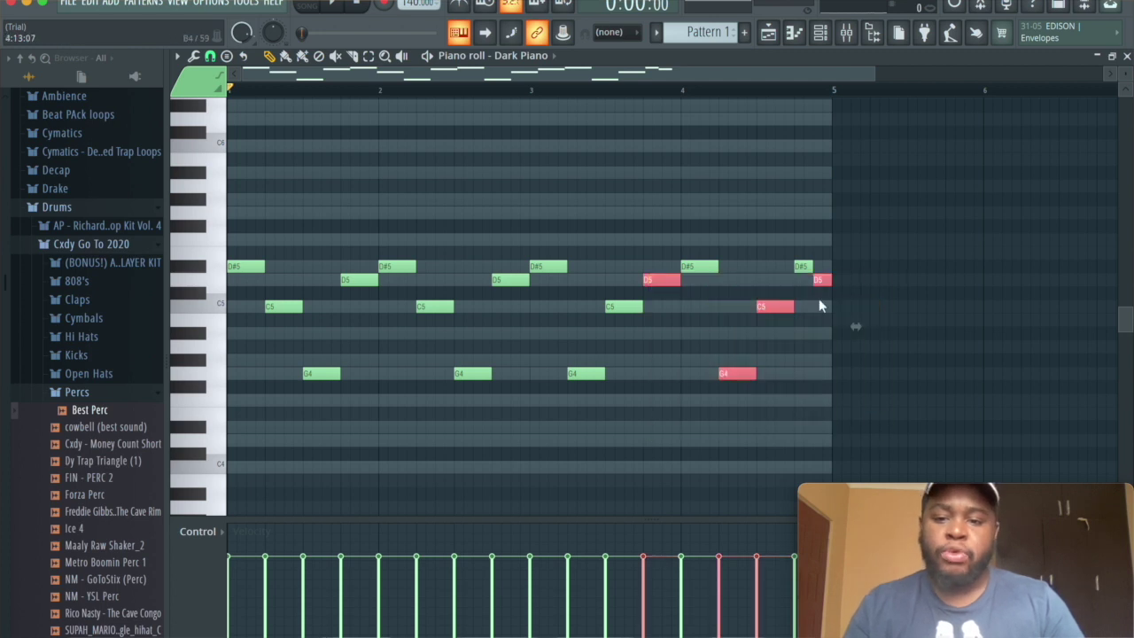
left_click(833, 268)
left_click_drag(833, 264, 548, 418)
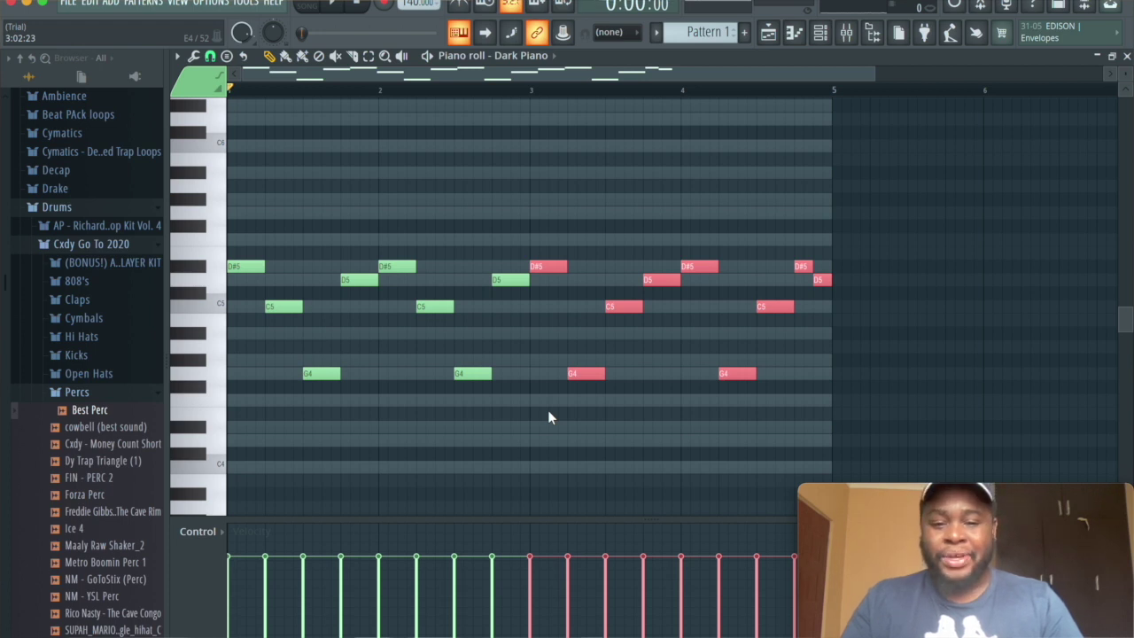
key("Delete")
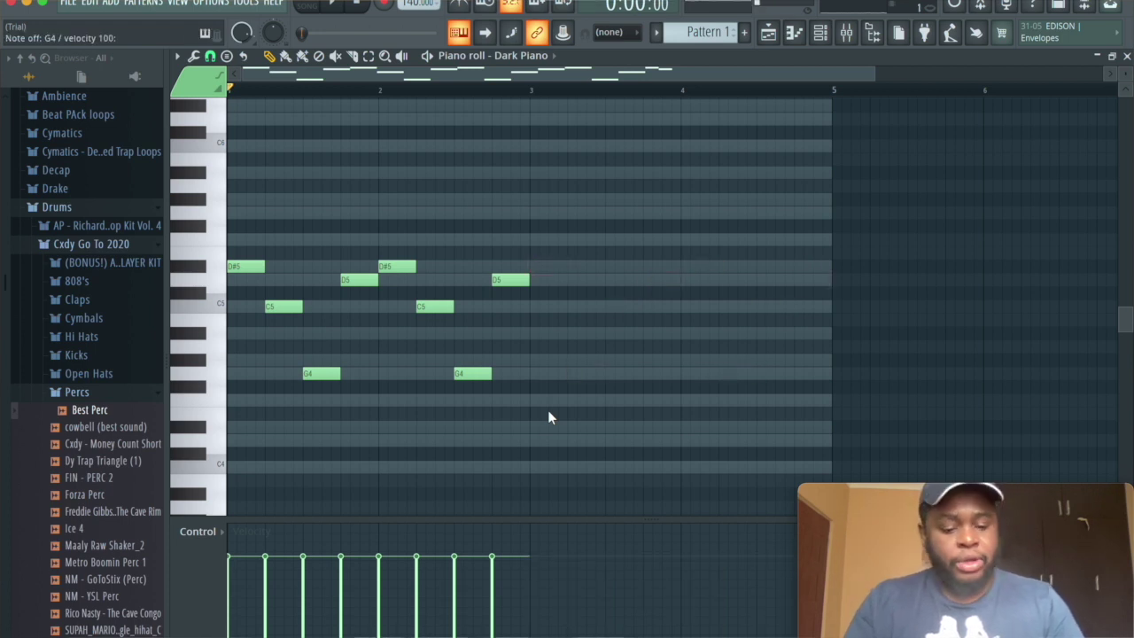
key("ctrl+b")
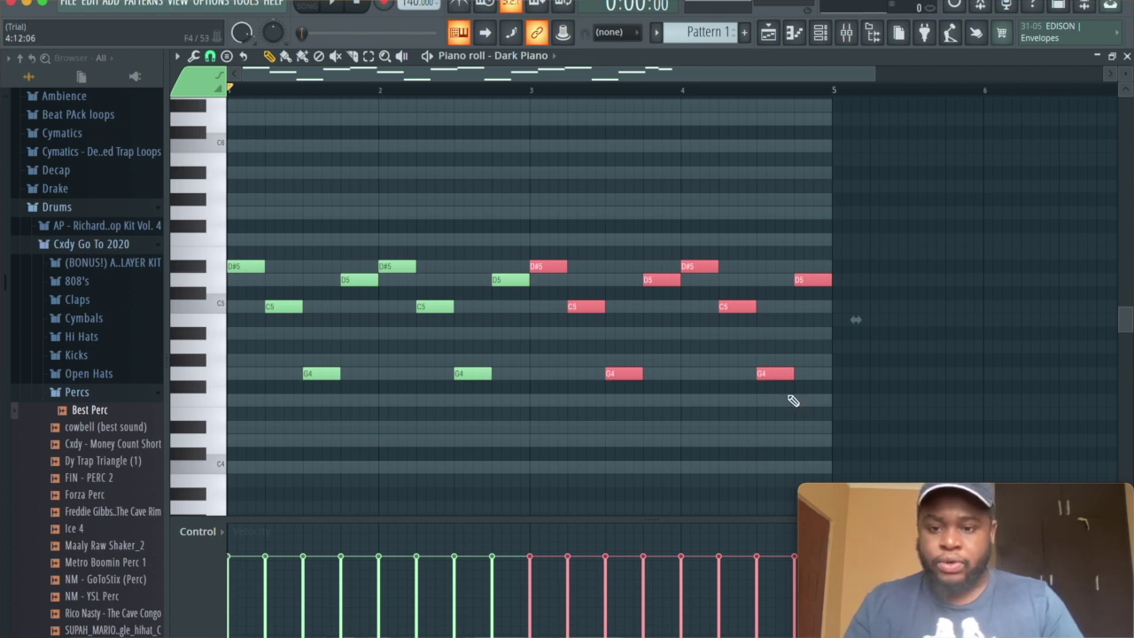
Rework the bar-4 phrase to end D#5–D5–C5–G4, then play the finished melody
left_click(781, 355)
left_click(721, 308, "ctrl")
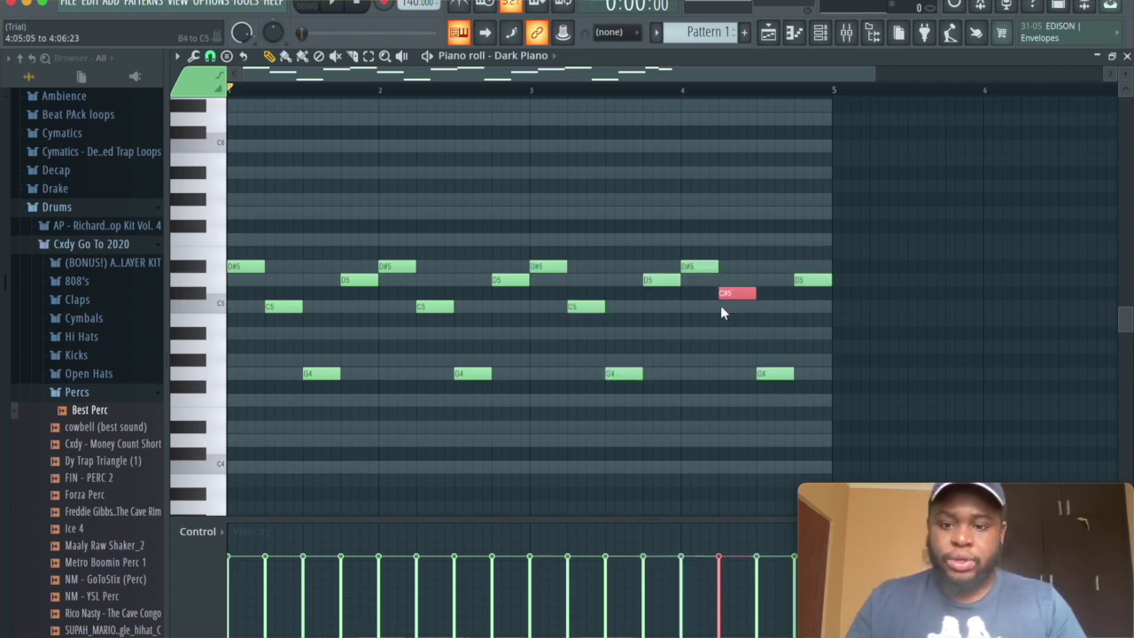
left_click(768, 373, "ctrl")
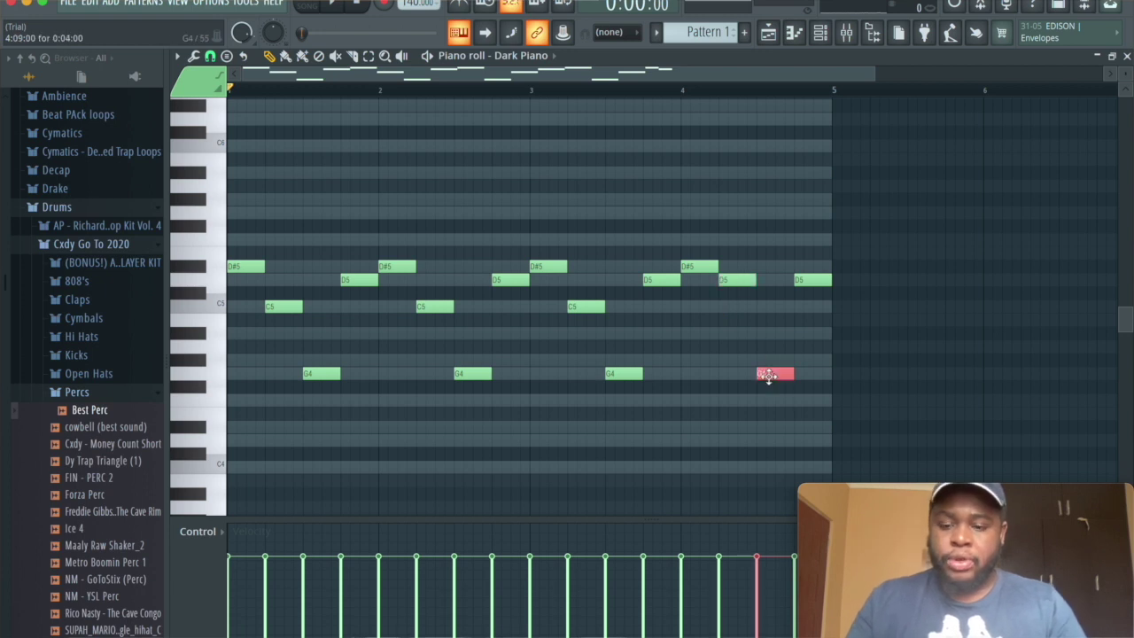
key("Up")
key("Up")
key("Up")
key("Up")
key("Up")
left_click(804, 279)
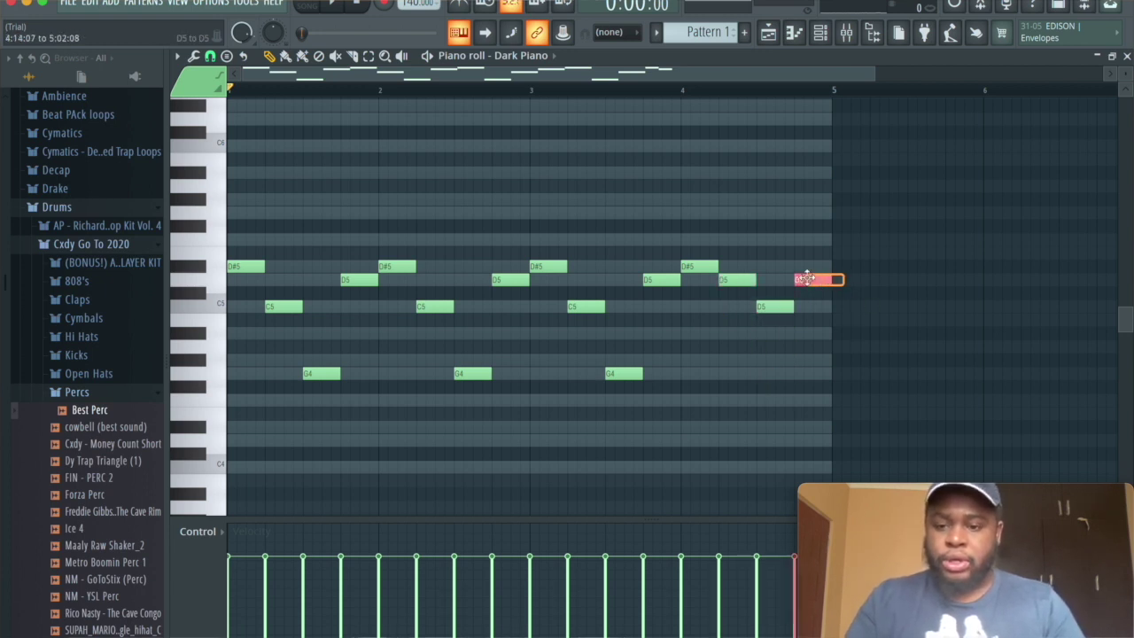
key("Down")
key("Down")
key("Down")
key("Down")
key("Down")
key("Down")
key("Down")
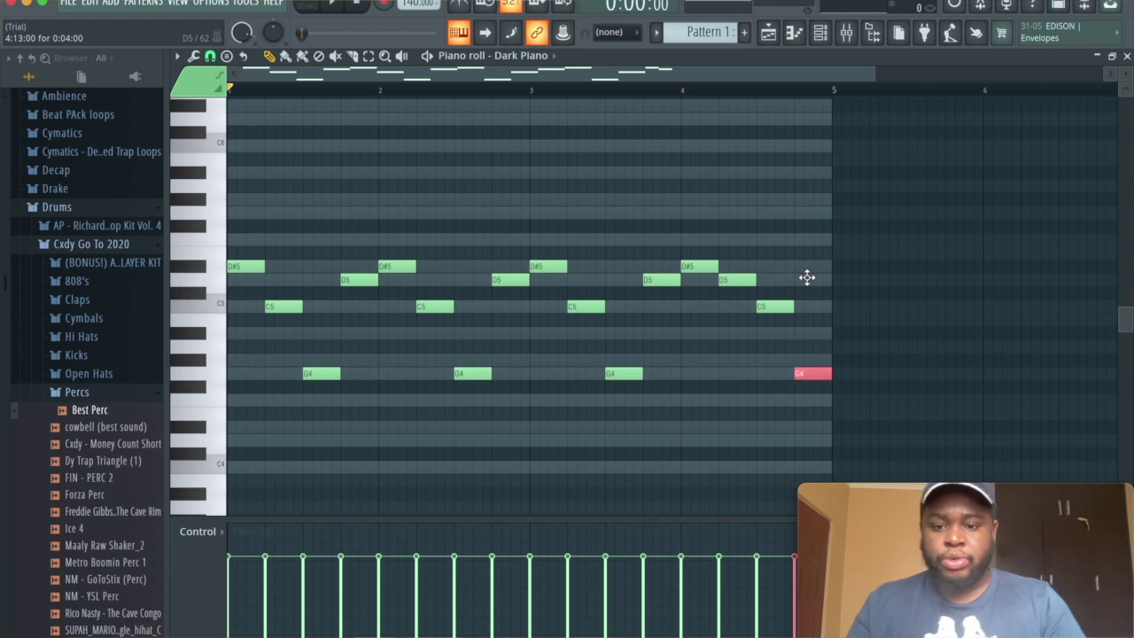
key("space")
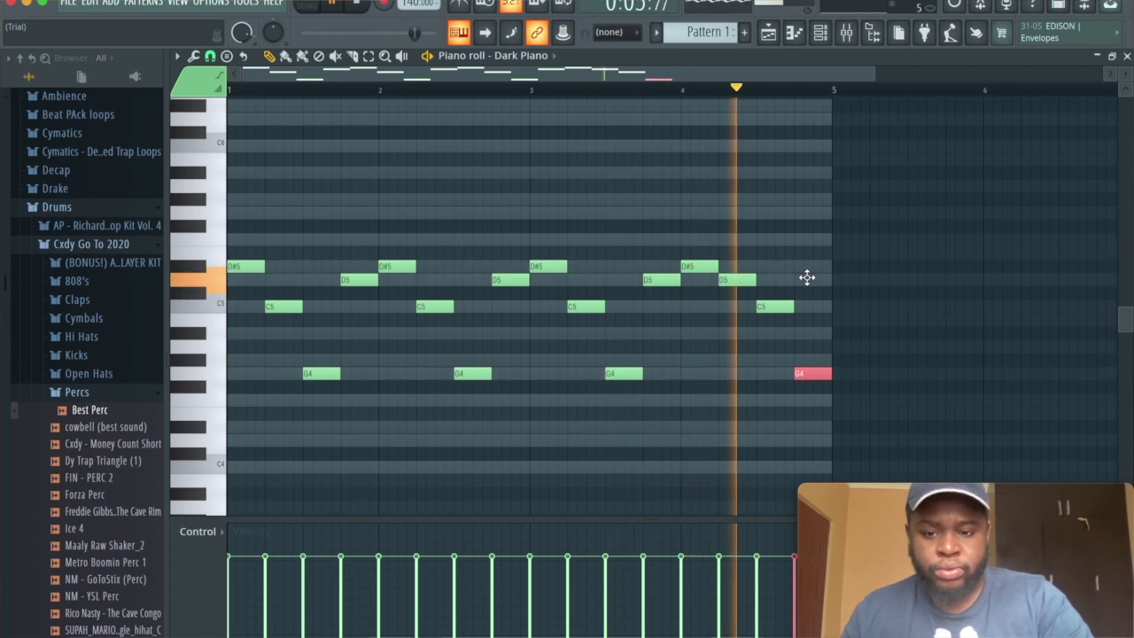
Draw a bar-long C4 in bar 1 and G3 in bar 2, duplicate them into bars 3–4, and play
key("space")
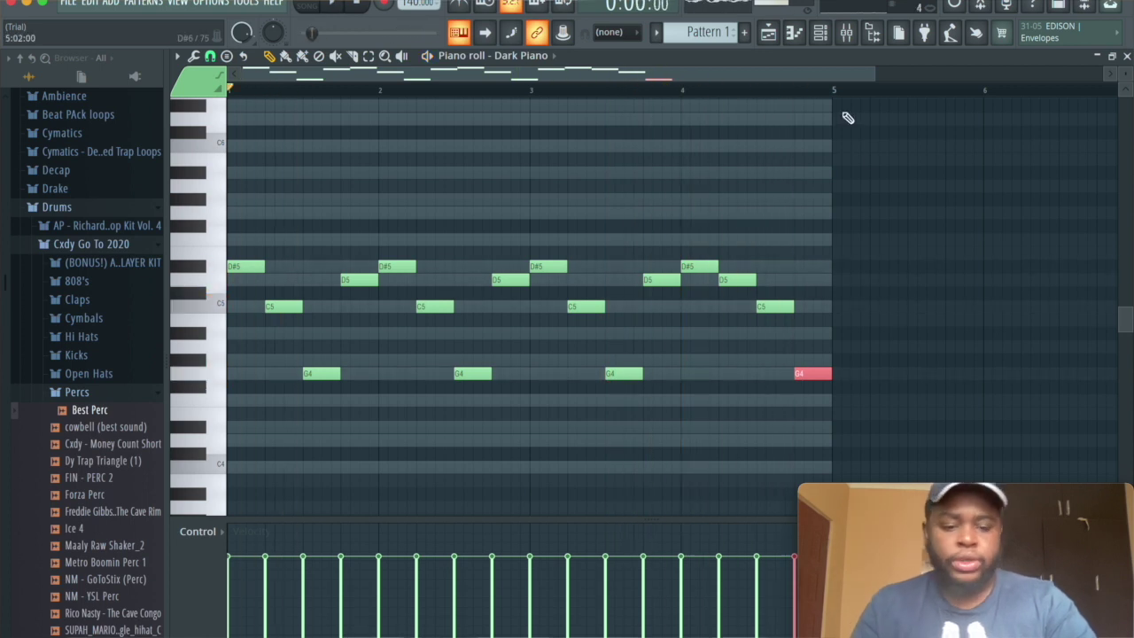
scroll(505, 347, "down", 3)
left_click(287, 360)
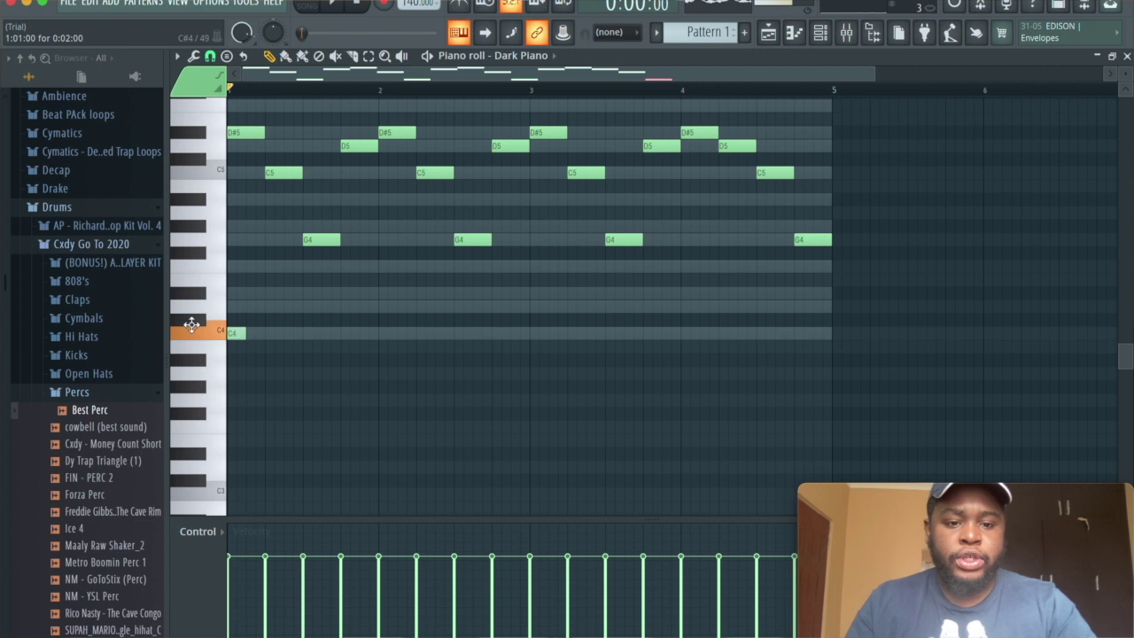
left_click_drag(256, 333, 392, 351)
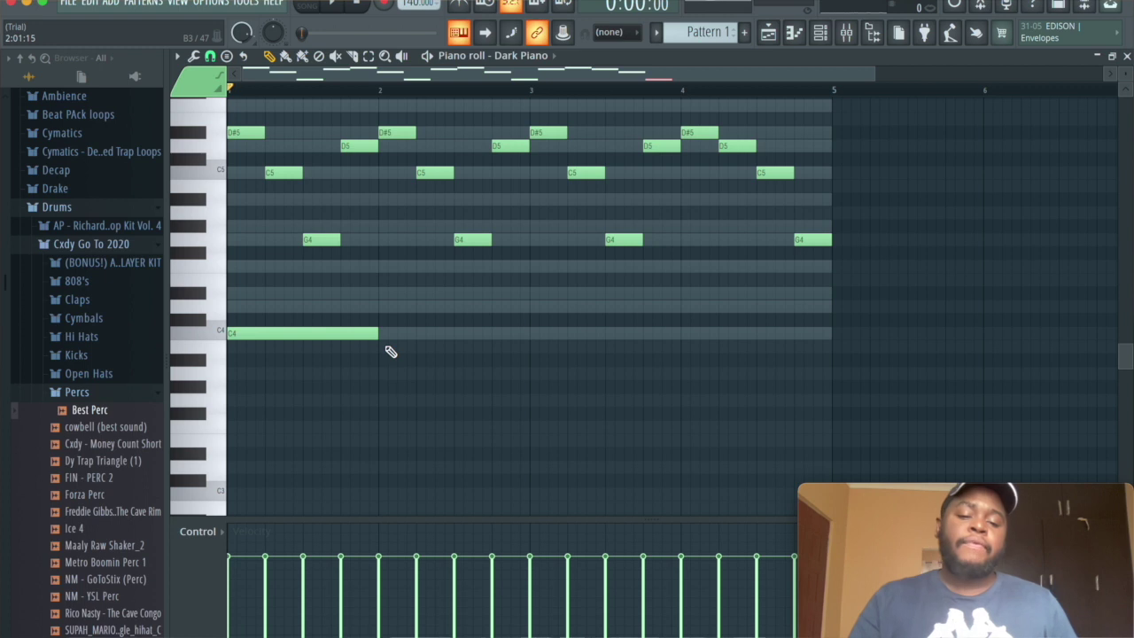
right_click(352, 333)
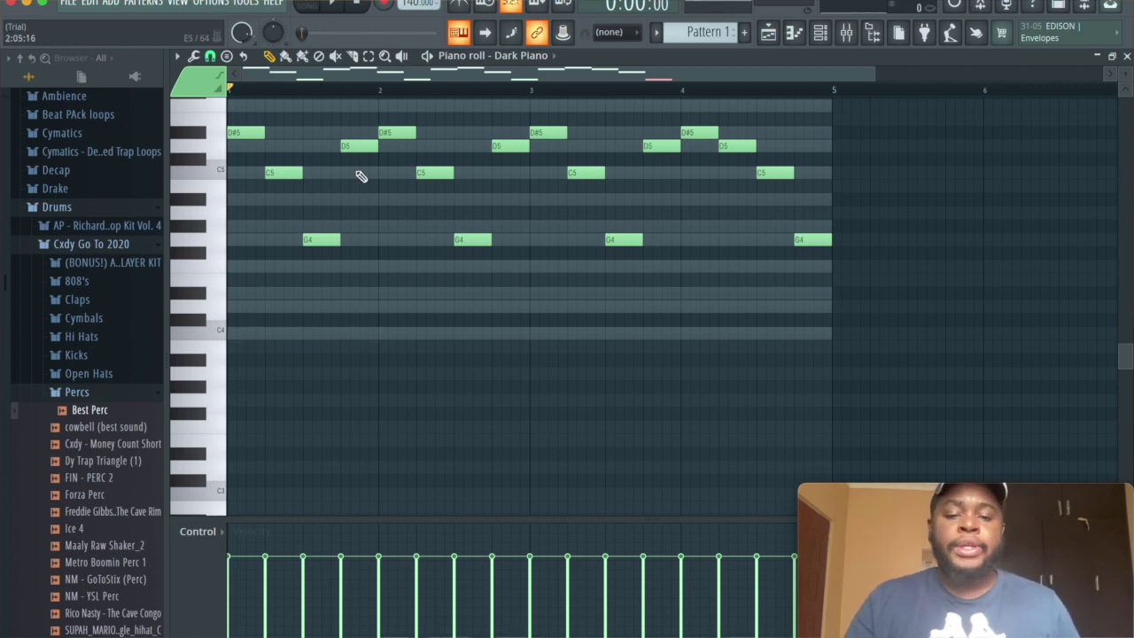
left_click(248, 335)
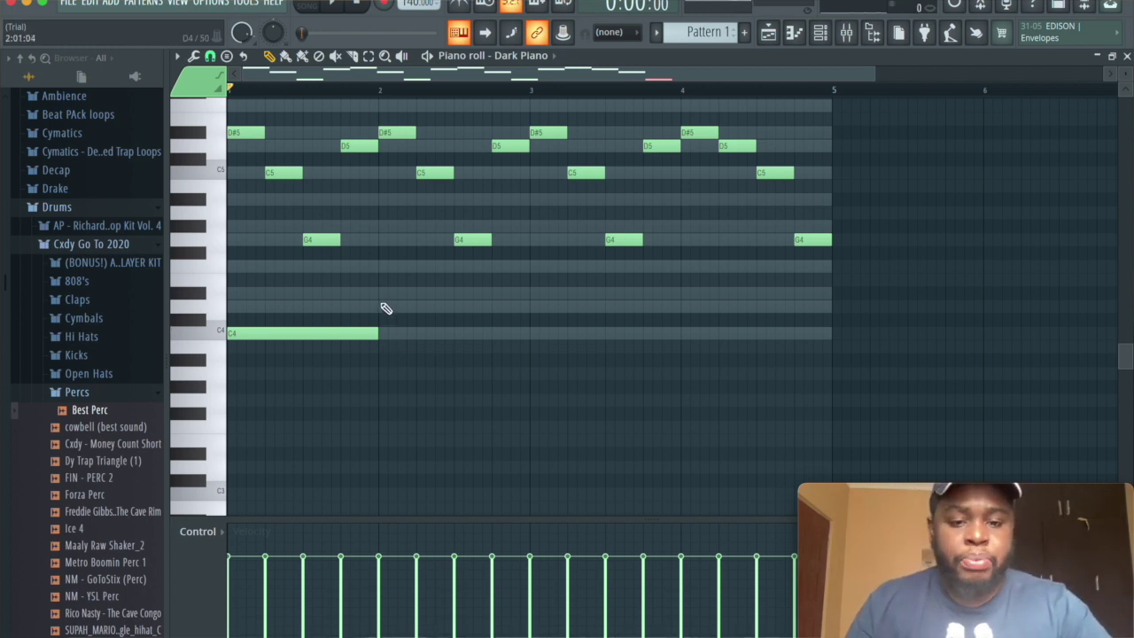
mouse_move(387, 386)
left_mouse_down()
mouse_move(408, 392)
mouse_move(398, 364)
mouse_move(398, 402)
left_mouse_up()
left_click_drag(466, 432, 229, 301)
key("ctrl+b")
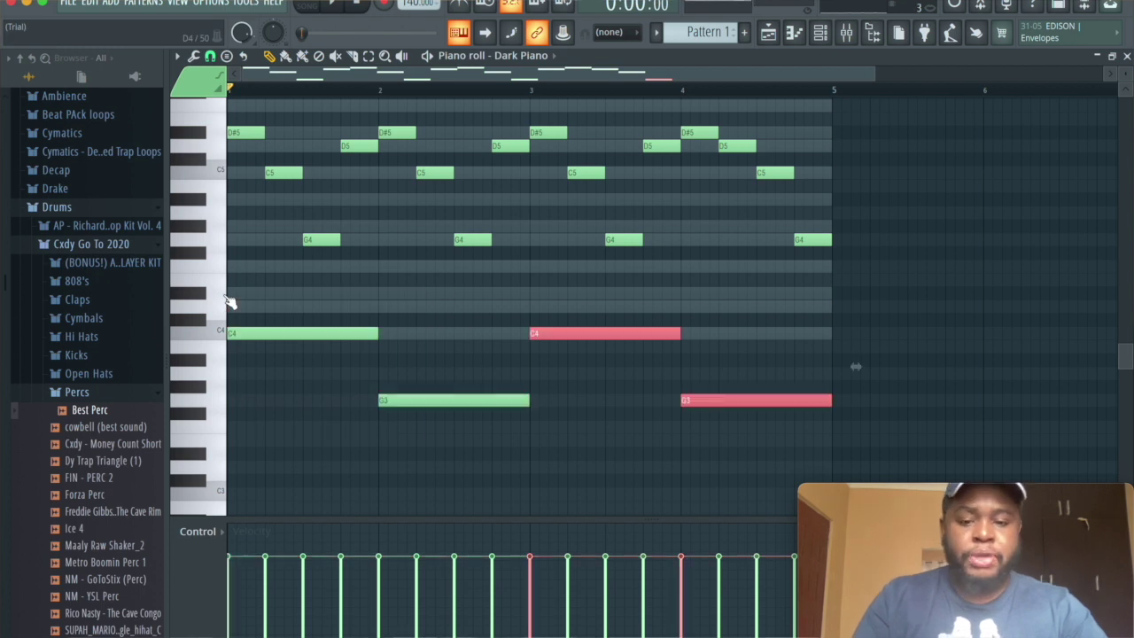
key("space")
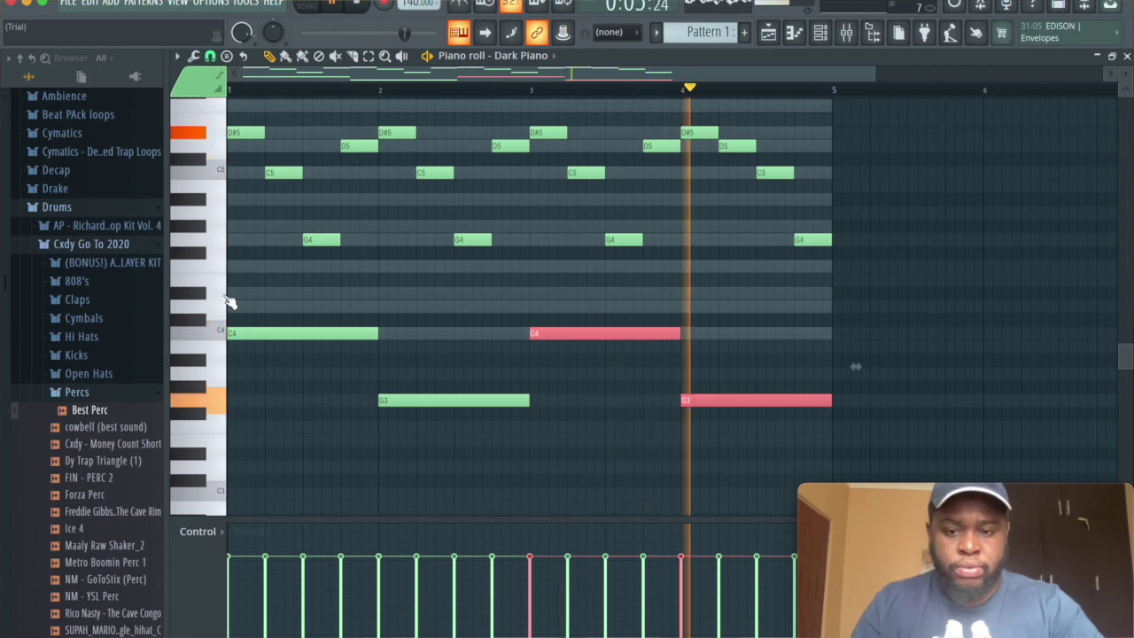
scroll(443, 259, "up", 4)
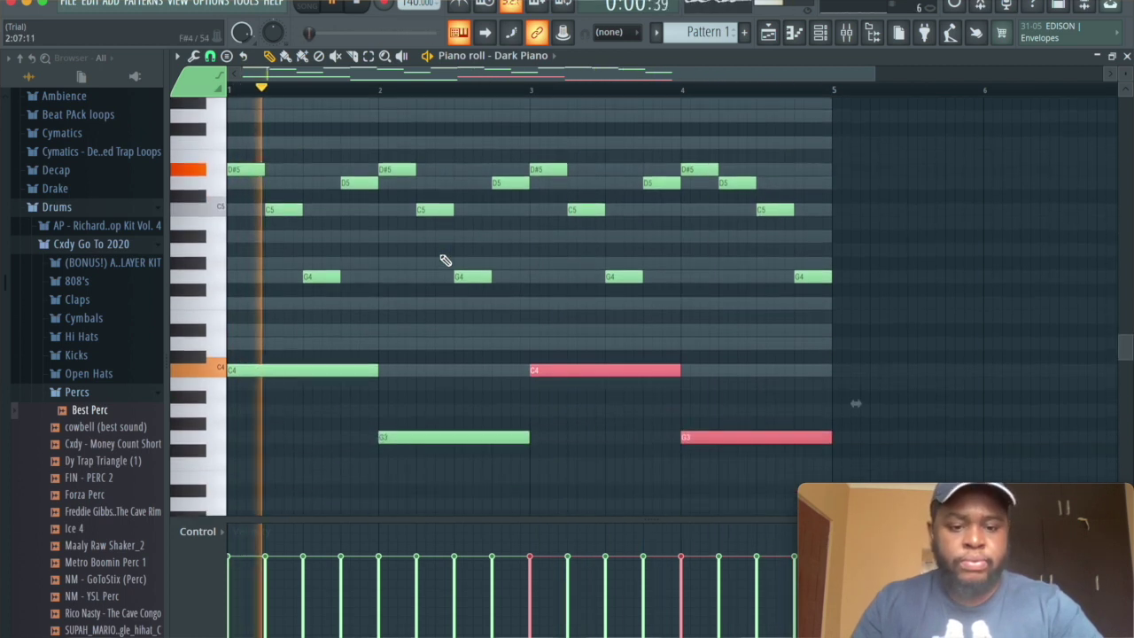
Draw a bar-long D#6 in bar 1 and C6 in bar 2, copy them into bars 3–4, and play
key("space")
left_click_drag(286, 252, 238, 151)
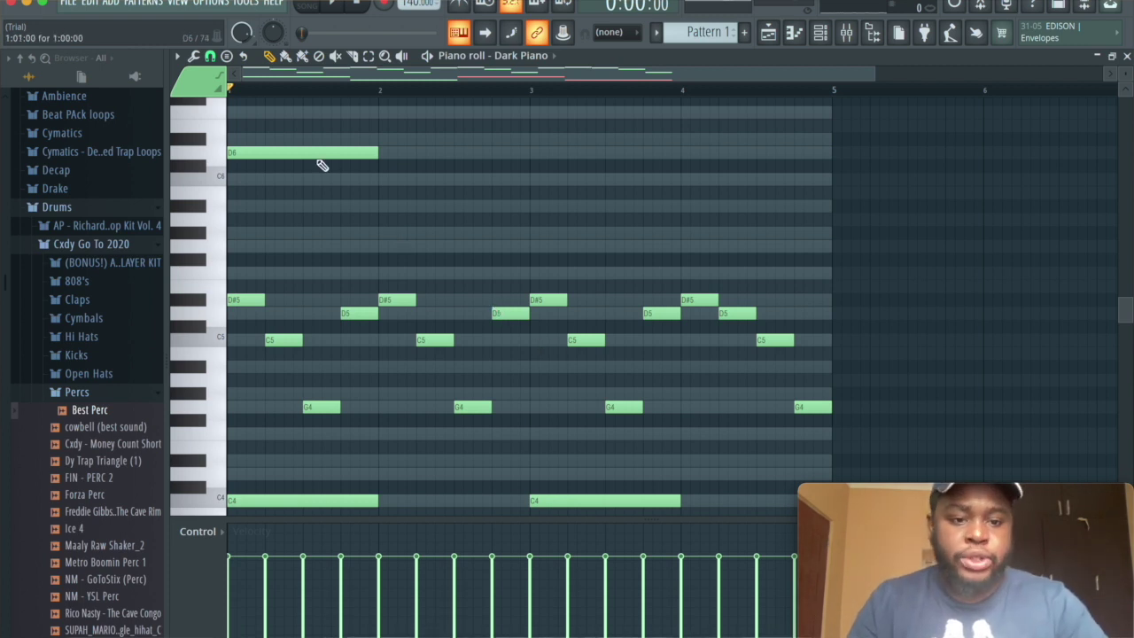
left_click_drag(302, 156, 304, 140)
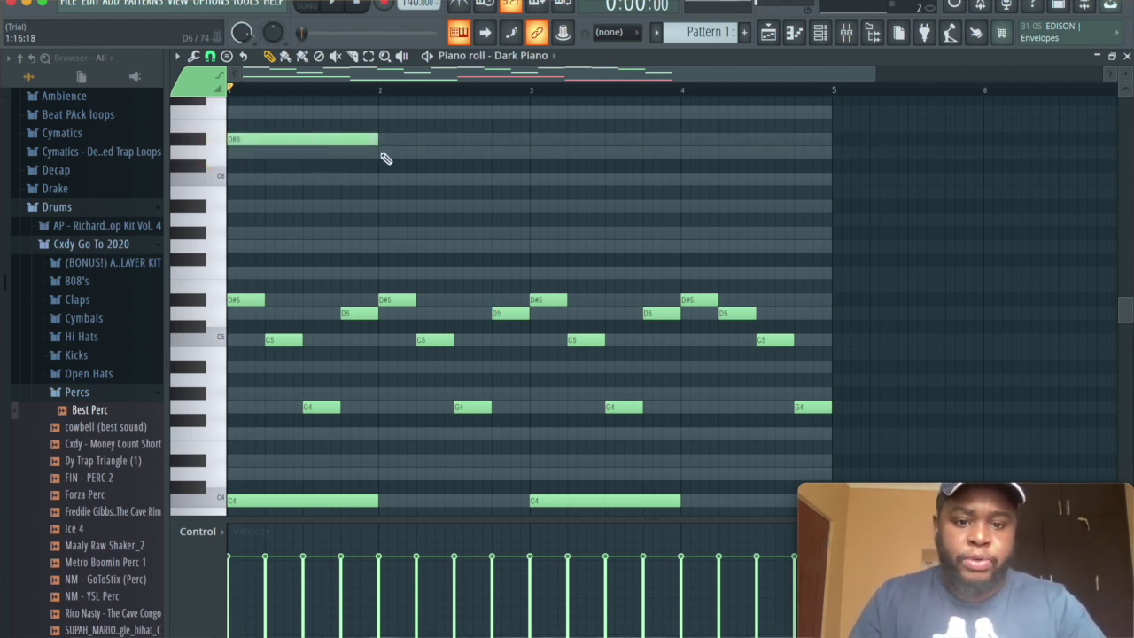
scroll(386, 158, "up", 4)
mouse_move(382, 224)
left_mouse_down()
mouse_move(408, 209)
mouse_move(405, 162)
mouse_move(413, 286)
mouse_move(291, 246)
left_mouse_up()
key("ctrl+b")
key("space")
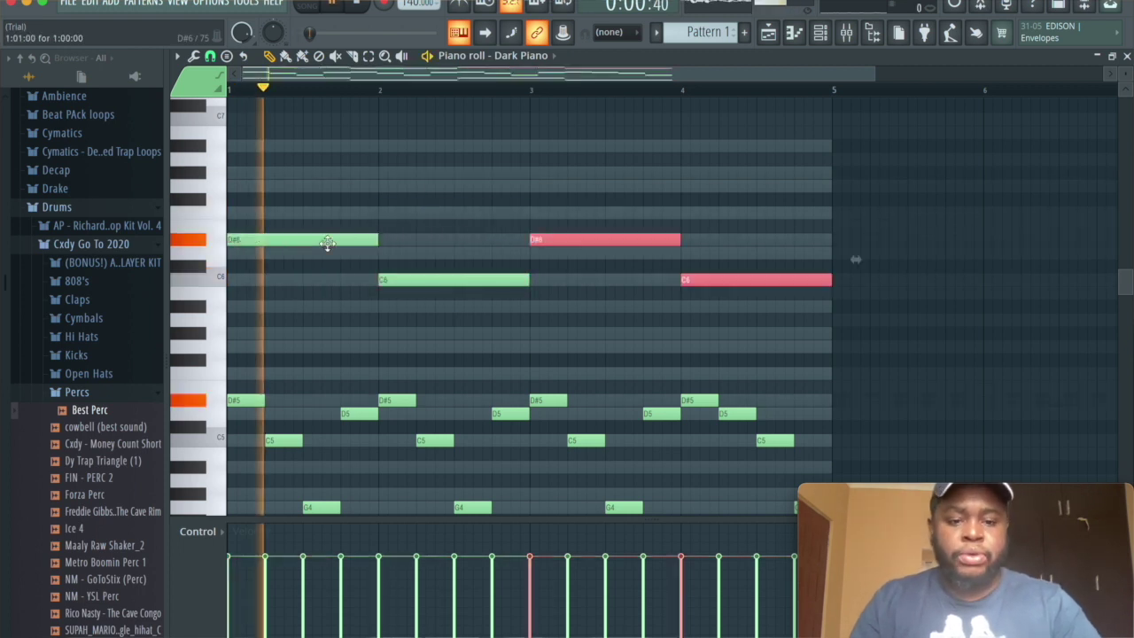
scroll(450, 316, "down", 4)
scroll(453, 318, "up", 4)
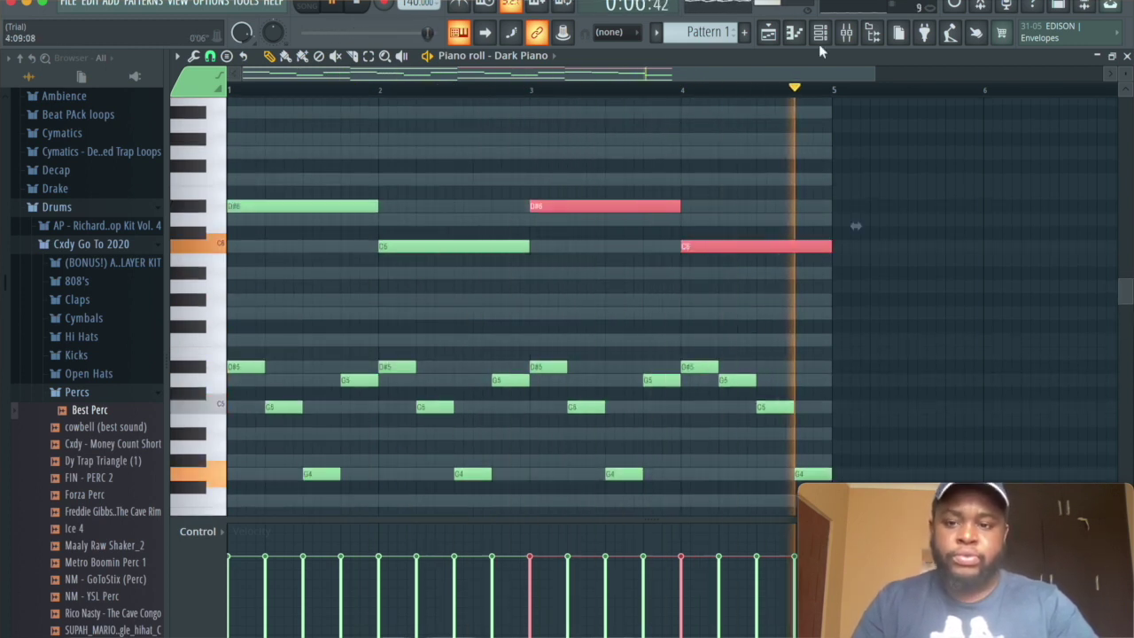
Stop playback and show the Channel rack with Sampler and Dark Piano both on mixer track 1
key("space")
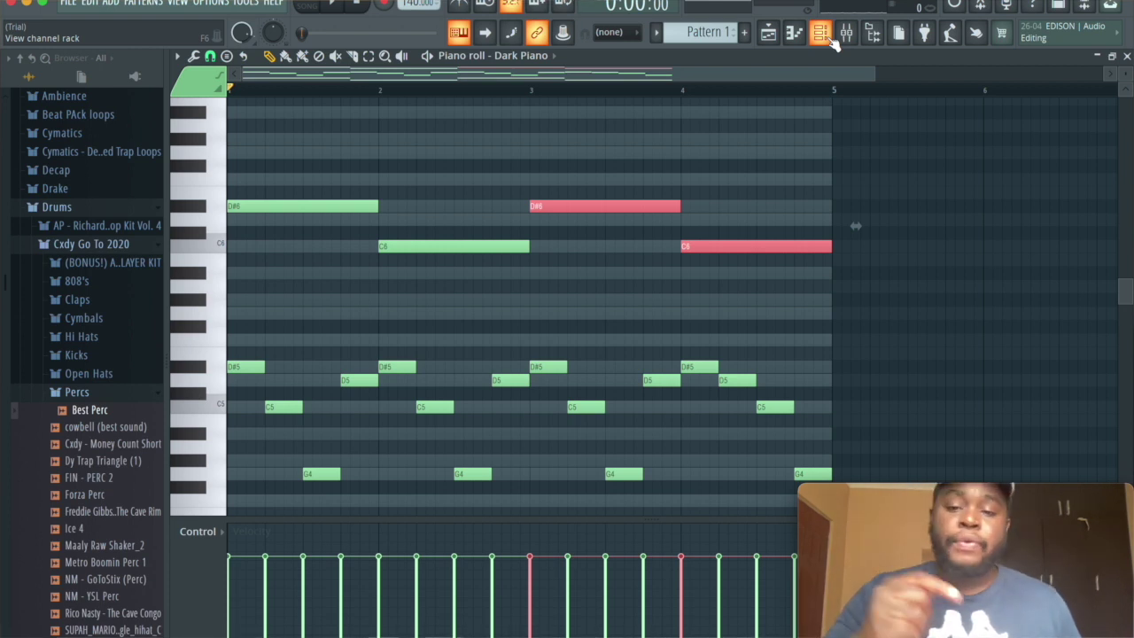
left_click(828, 37)
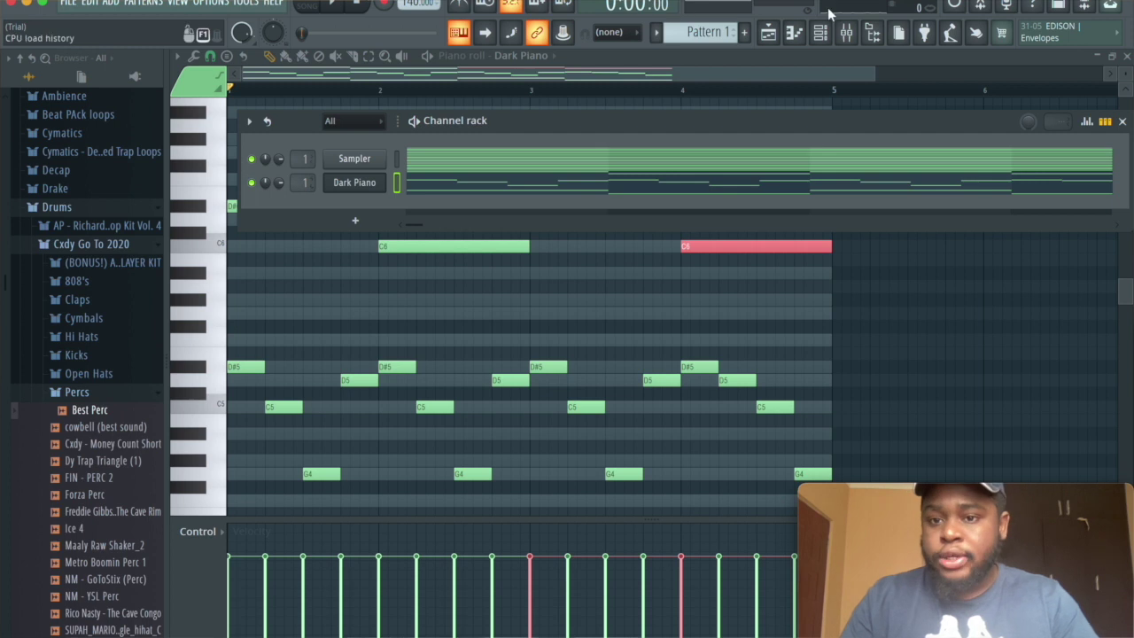
left_click(828, 40)
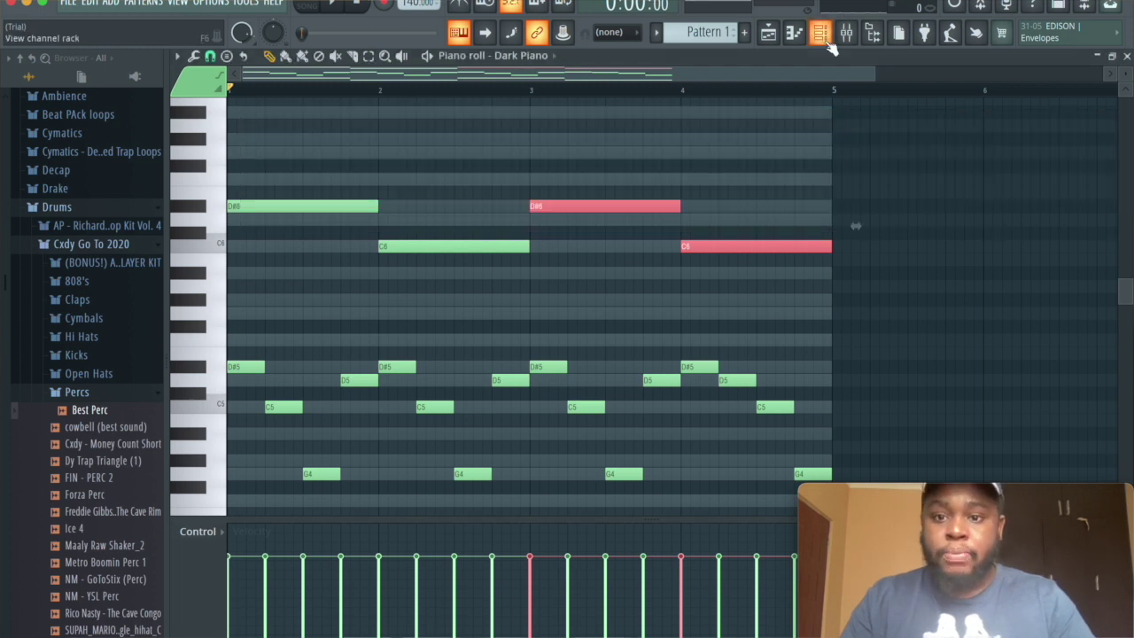
left_click(828, 40)
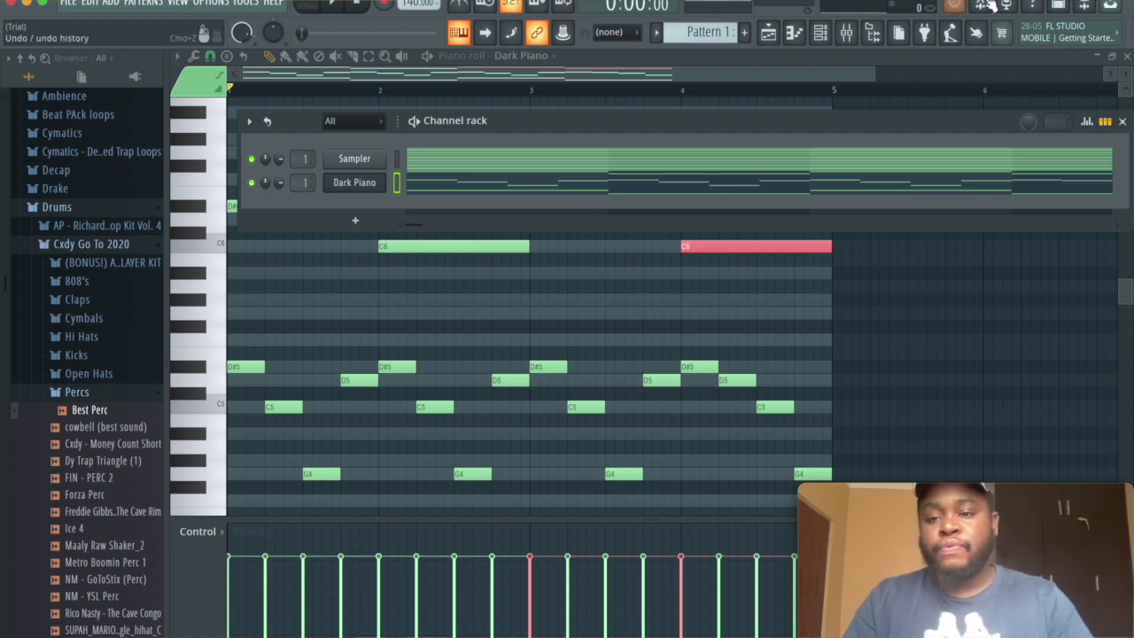
Open the mixer on Insert 1 and play the pattern to confirm its meters and empty slots
left_click(846, 37)
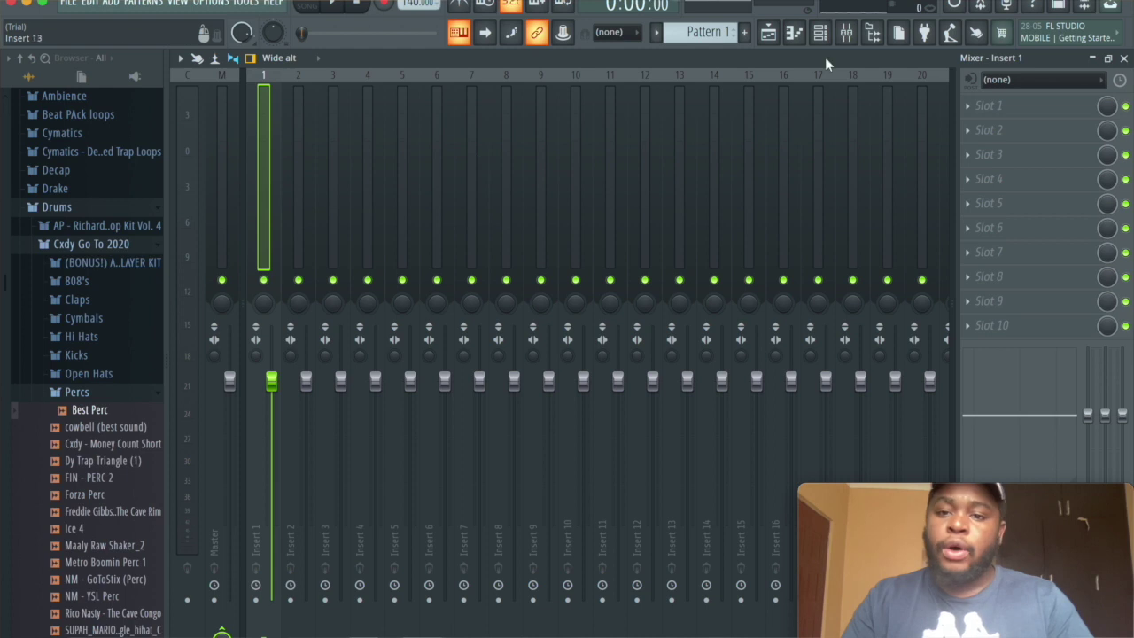
left_click(849, 35)
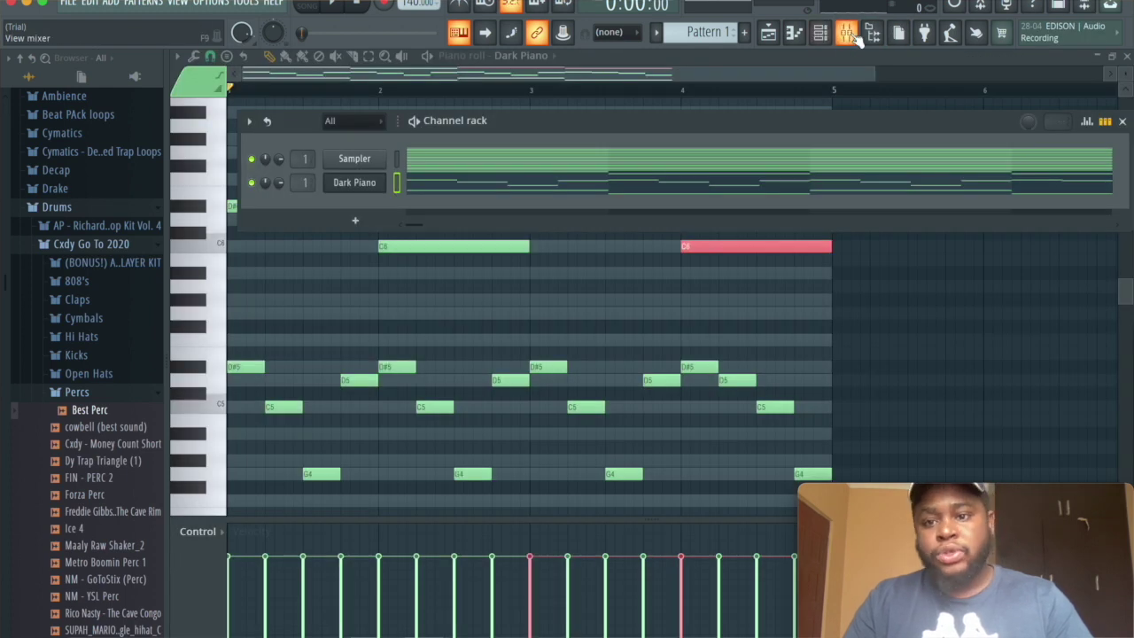
left_click(848, 35)
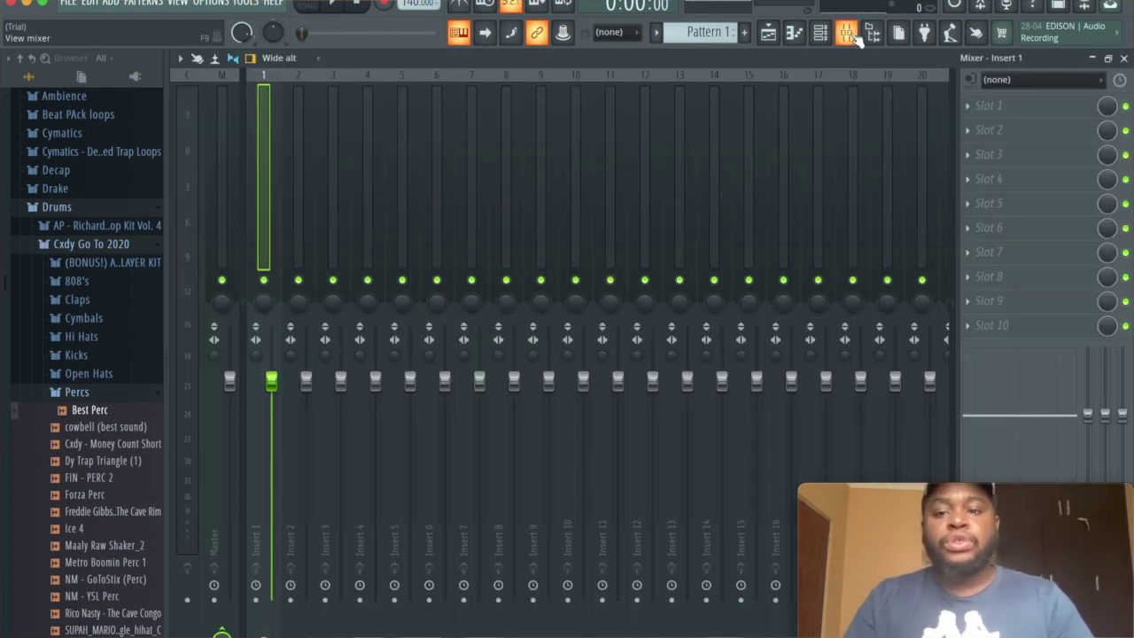
left_click(820, 33)
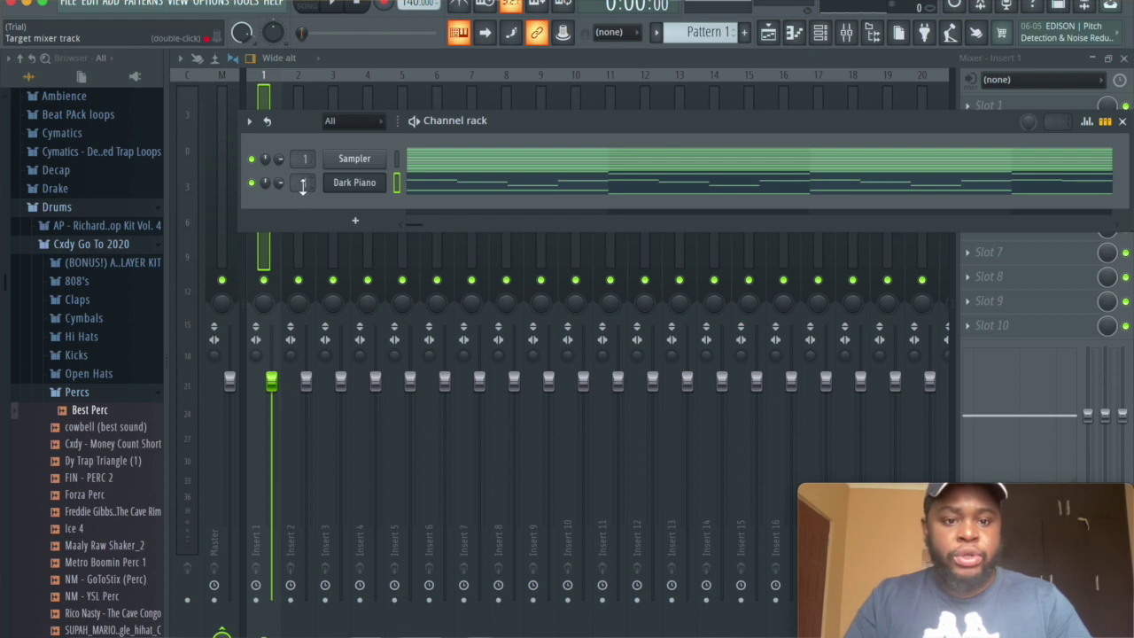
left_click(847, 36)
key("space")
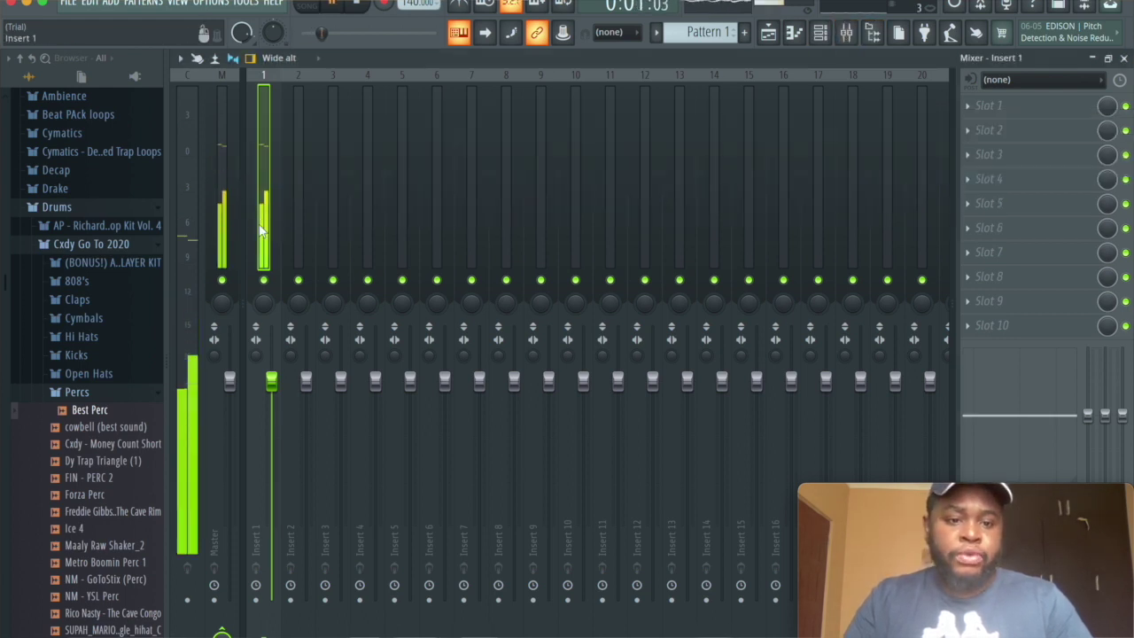
key("space")
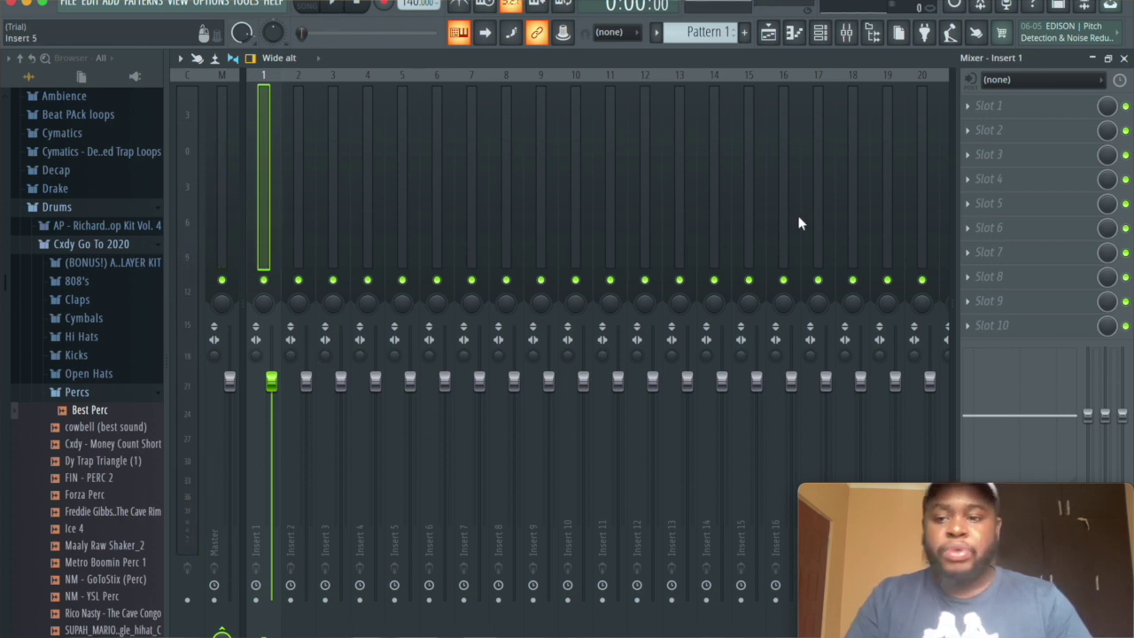
Load Fruity parametric EQ 2 into Insert 1's first slot and play the pattern through it
left_click(996, 110)
left_click(752, 534)
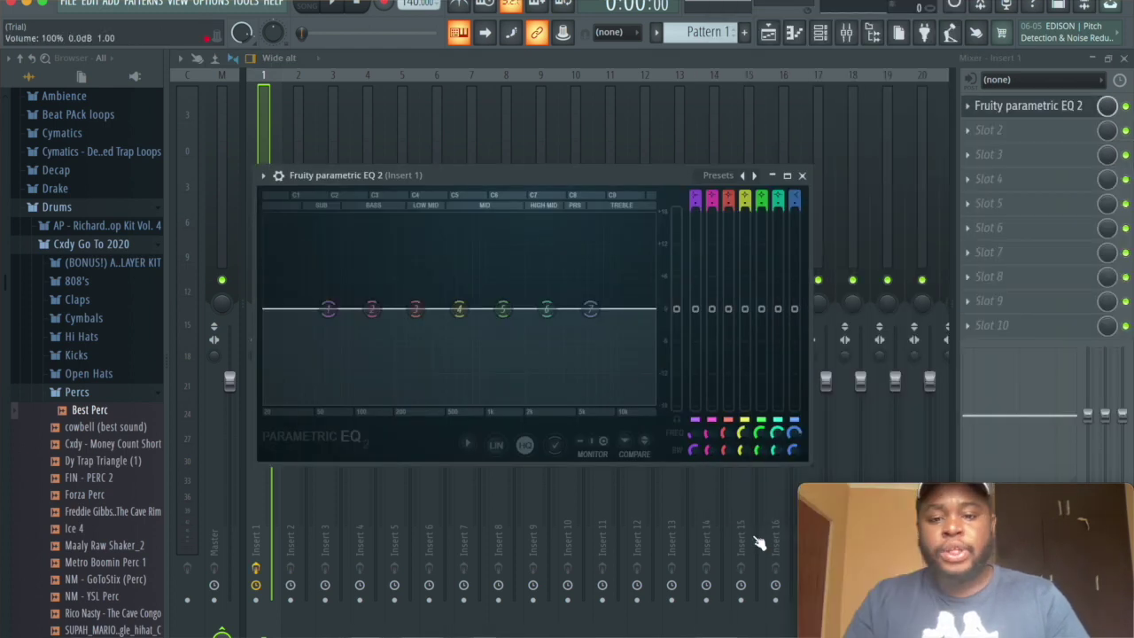
key("space")
key("space")
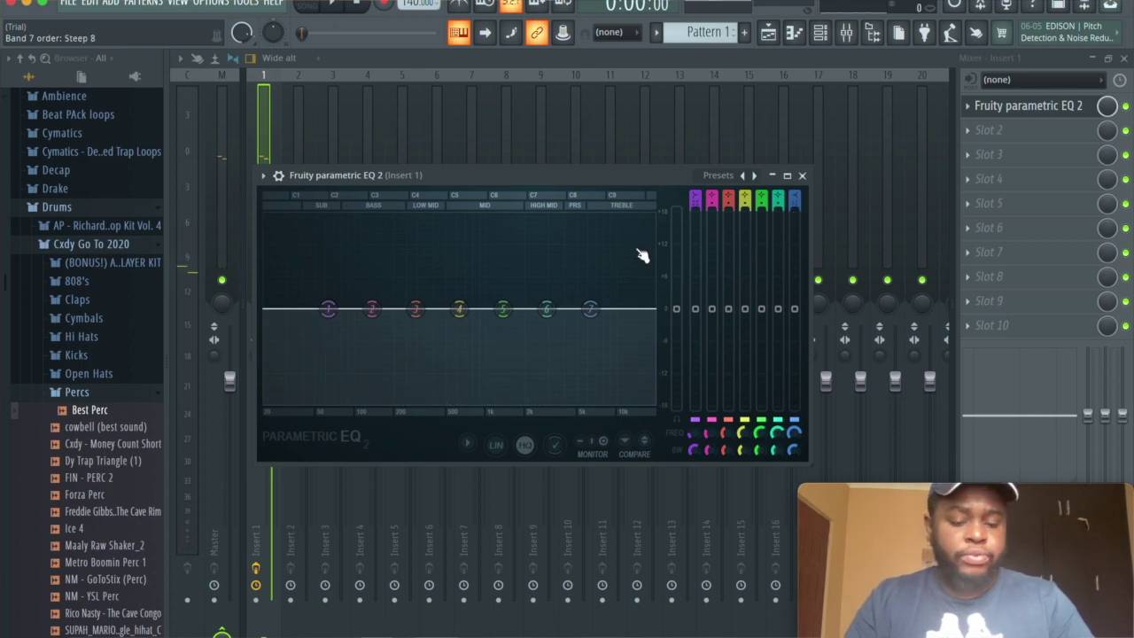
Cut the lows below about 142 Hz and add a high shelf cut near 9448 Hz
left_click_drag(328, 308, 365, 405)
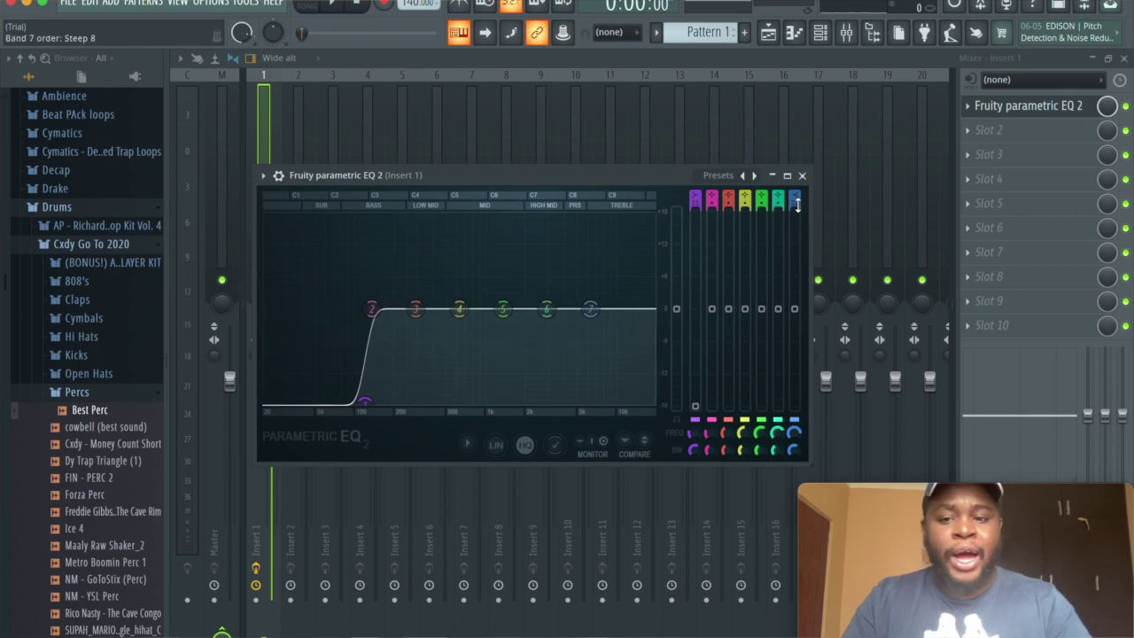
left_click_drag(590, 308, 613, 409)
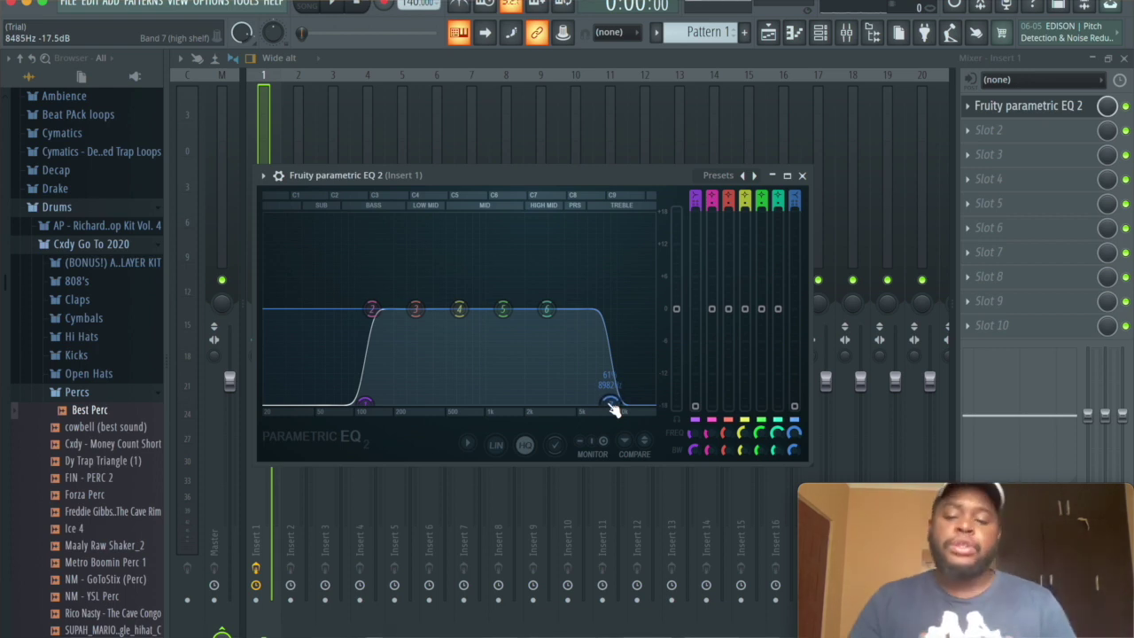
left_click_drag(613, 407, 620, 412)
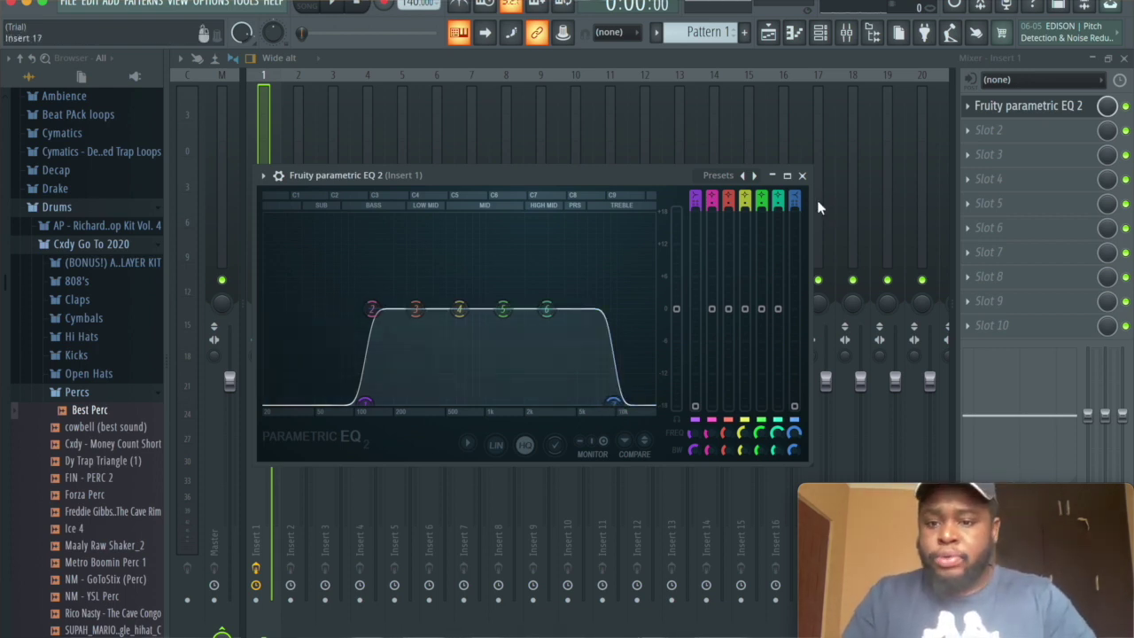
Load Fruity Reeverb 2 into Insert 1's second slot and audition it
left_click(802, 175)
left_click(989, 129)
mouse_move(987, 150)
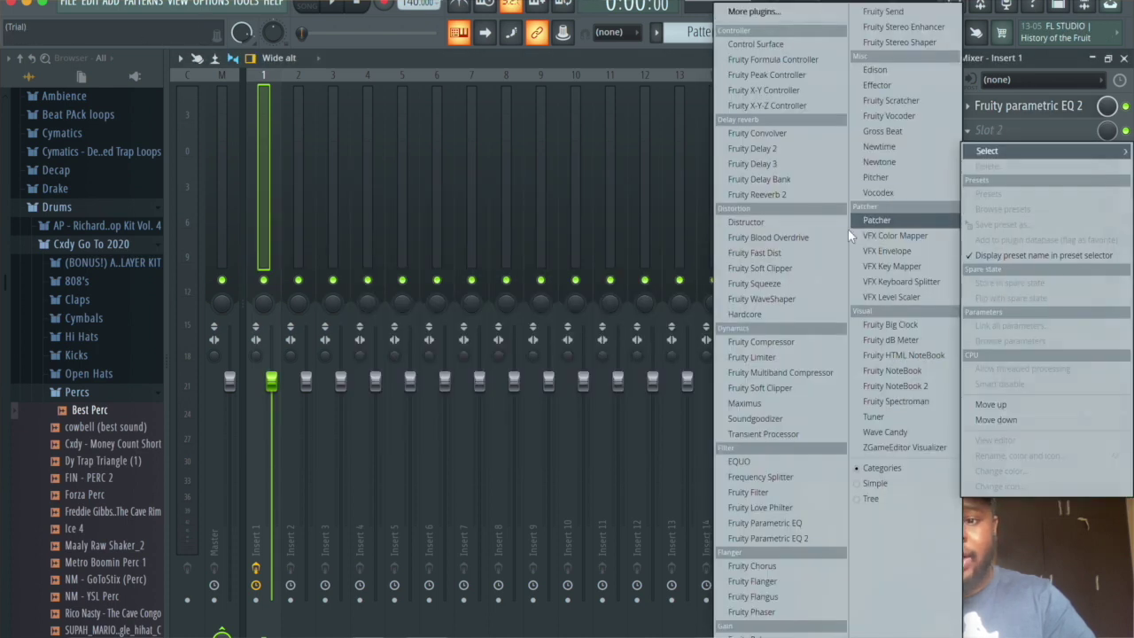
left_click(809, 196)
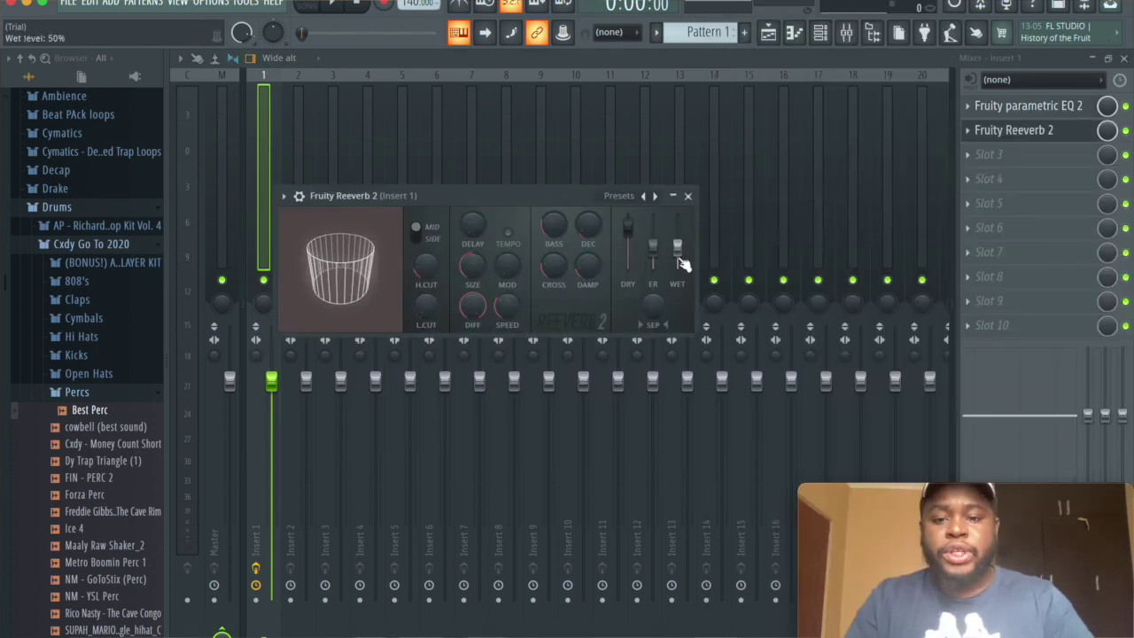
key("space")
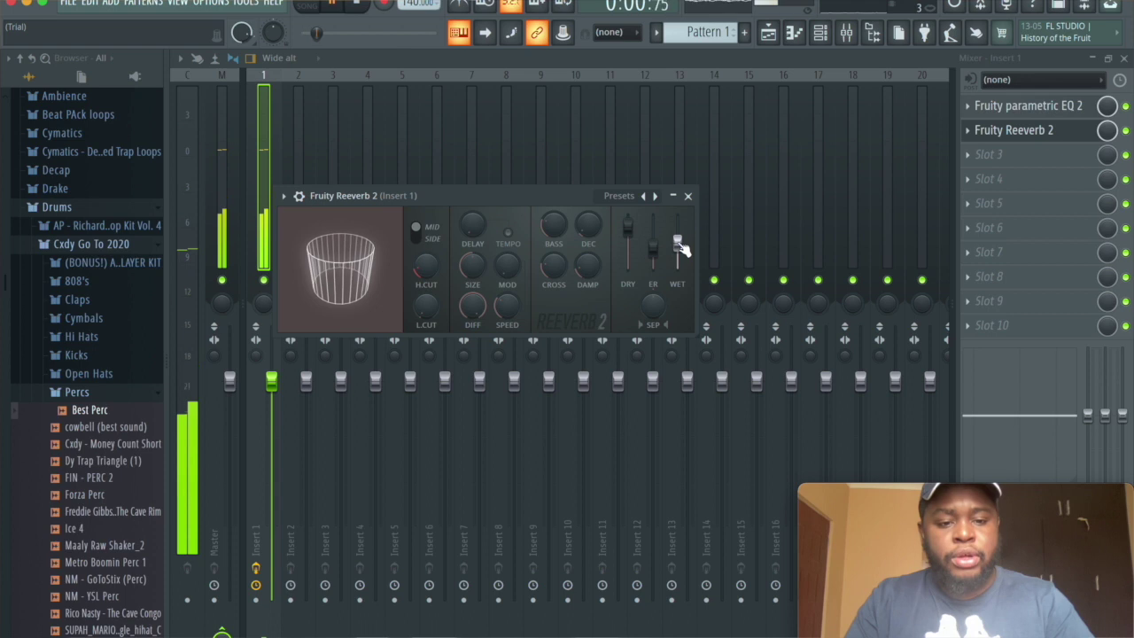
left_click(688, 197)
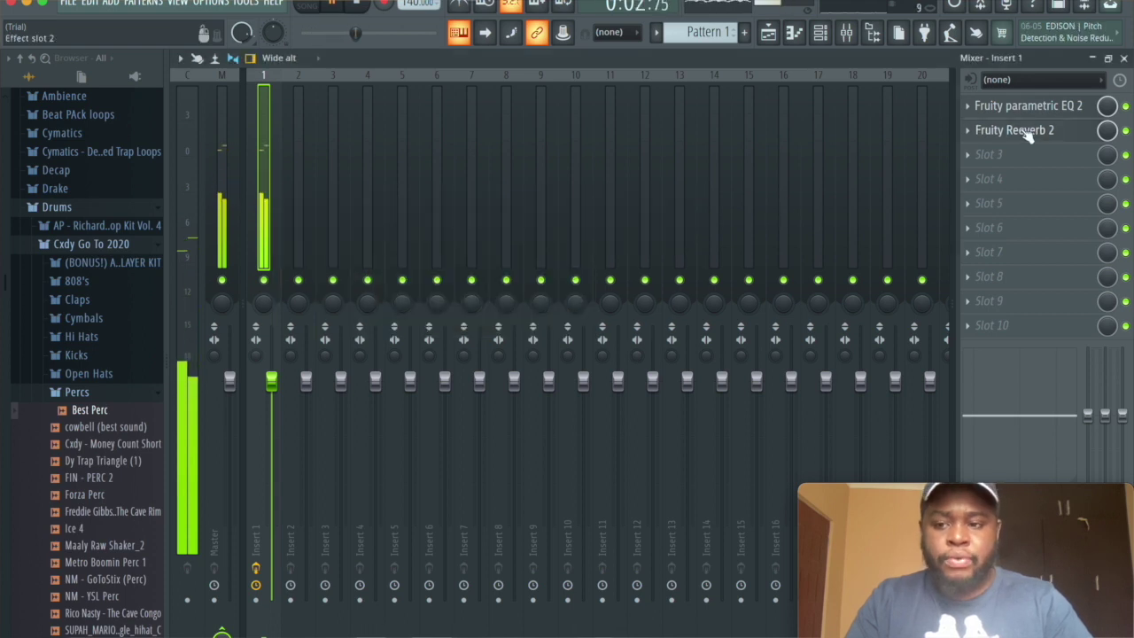
Audition the reverb again and lower its slot mix to about 40%
left_click(983, 130)
left_click(984, 130)
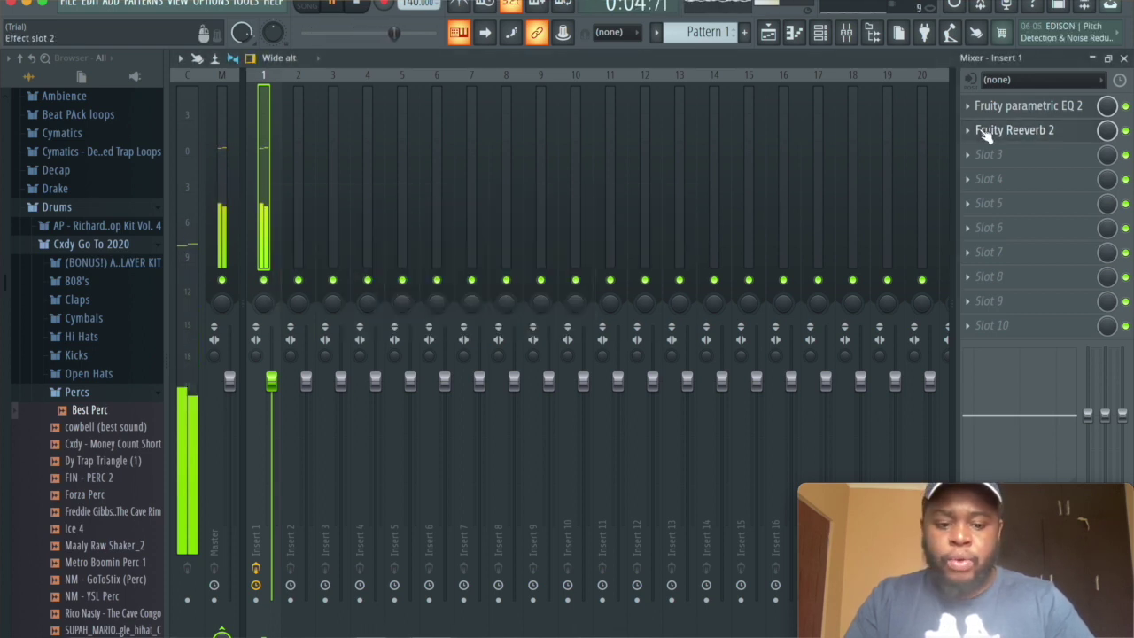
left_click(983, 130)
key("space")
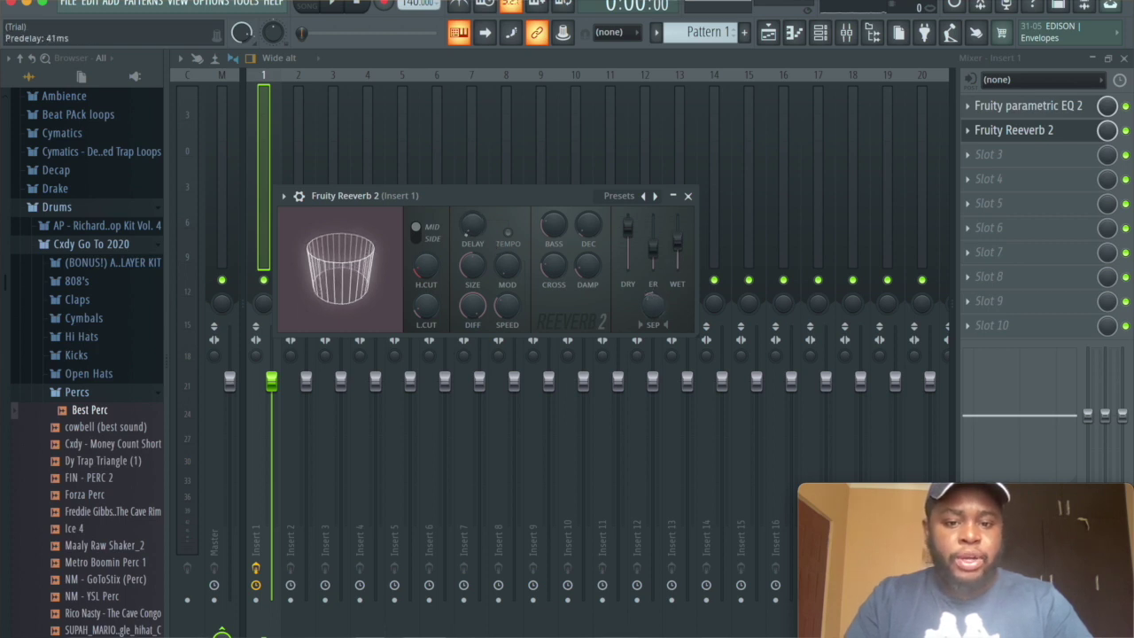
key("space")
left_click(688, 196)
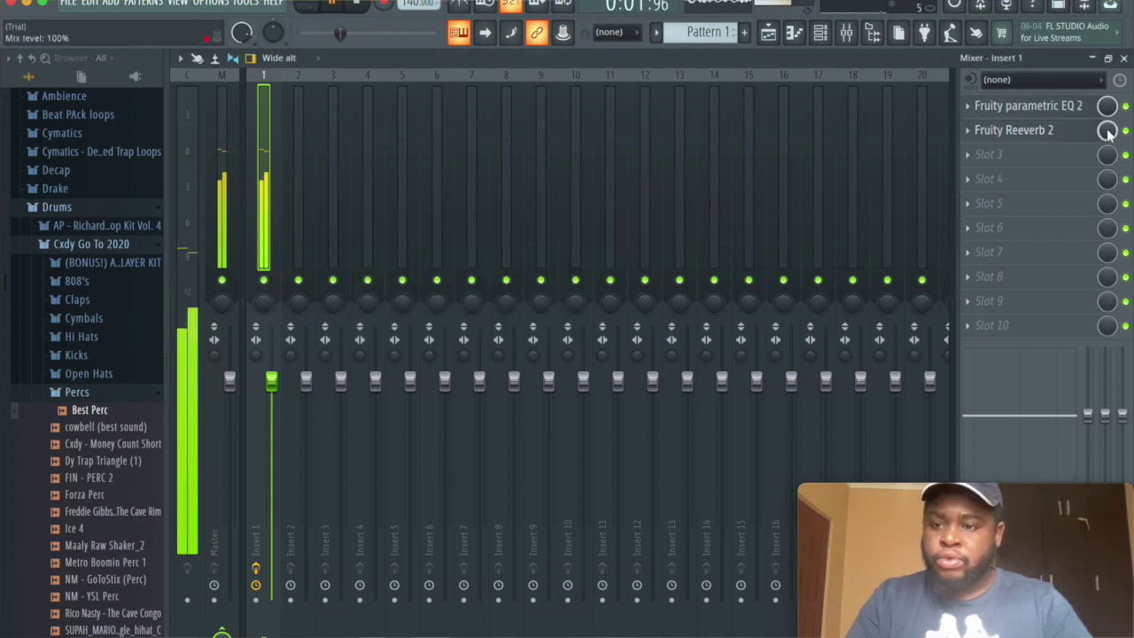
key("space")
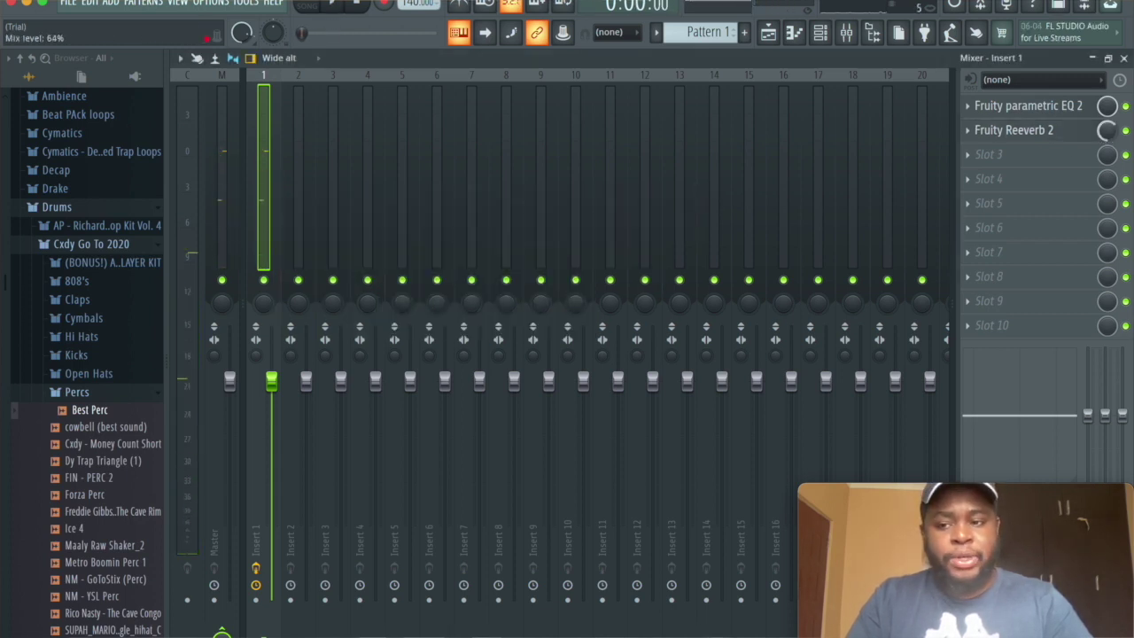
key("space")
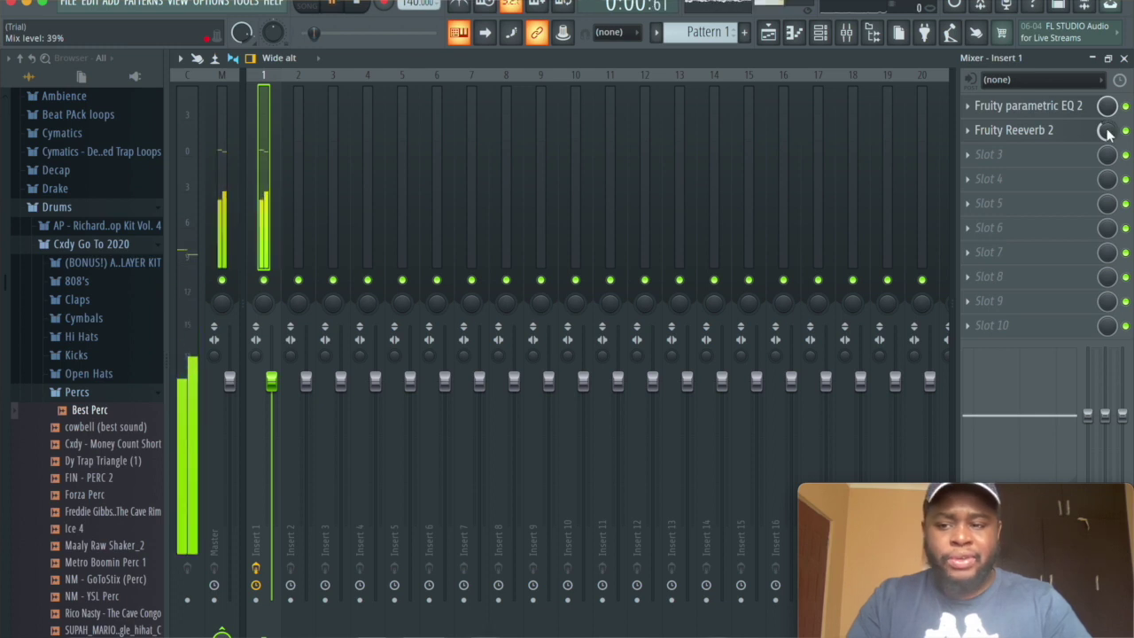
scroll(1107, 132, "down", 4)
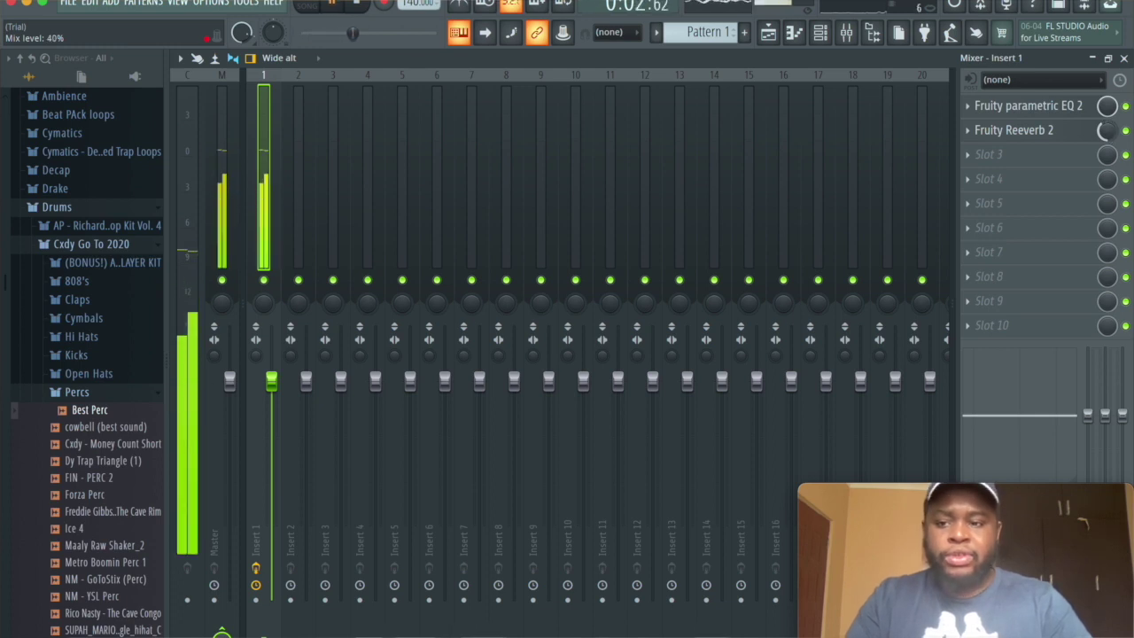
key("space")
Load Gross Beat into Insert 1's third effect slot
left_click(1027, 159)
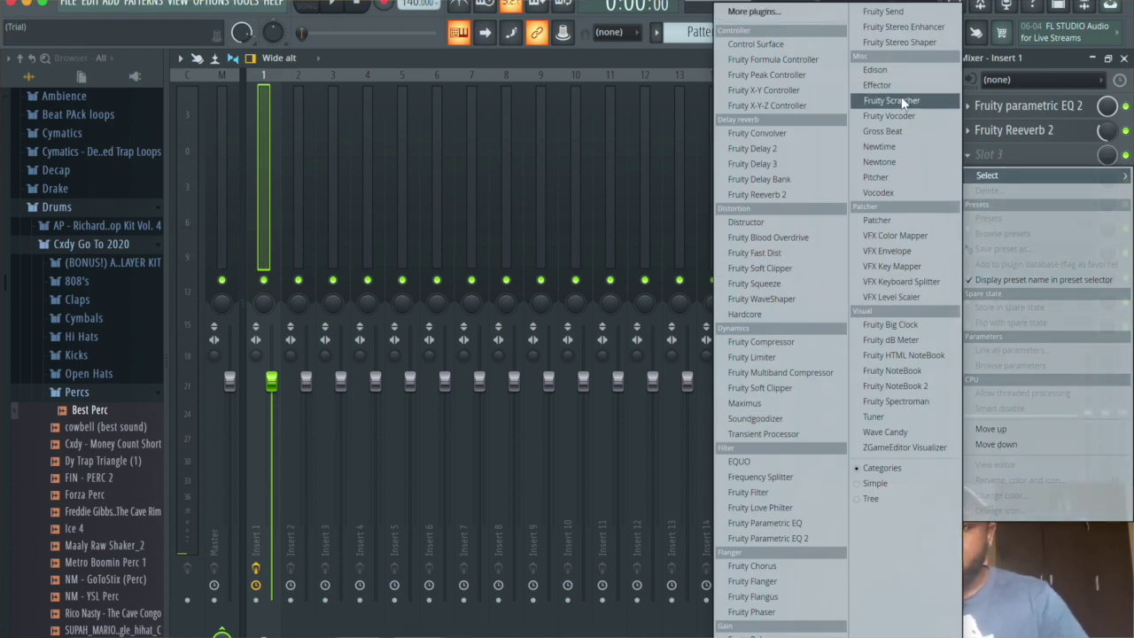
left_click(879, 140)
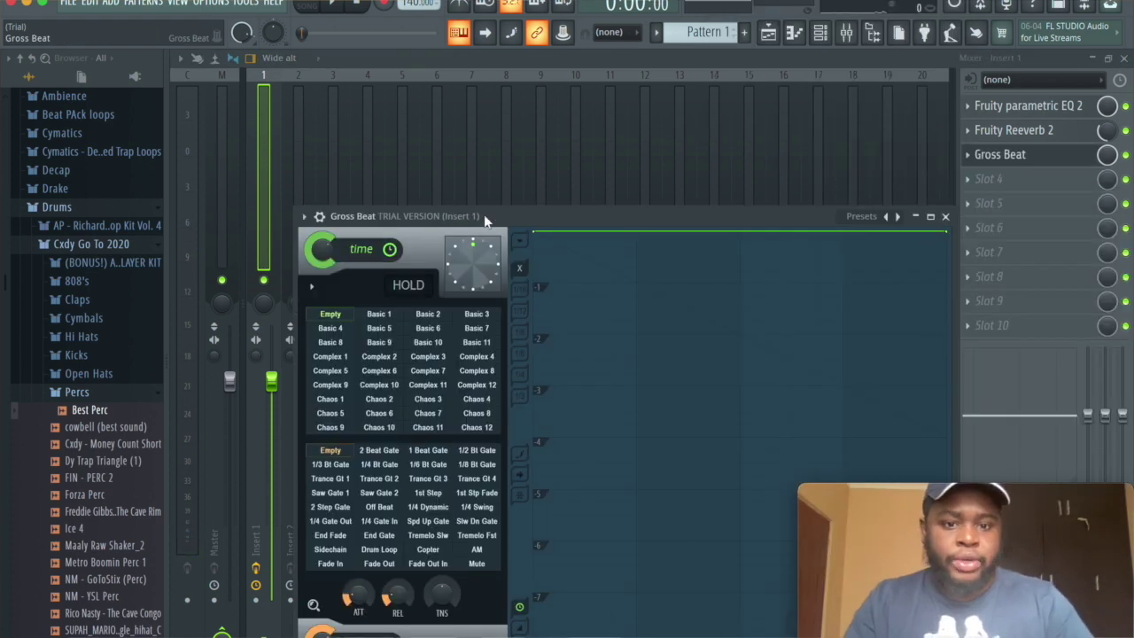
left_click_drag(484, 214, 399, 140)
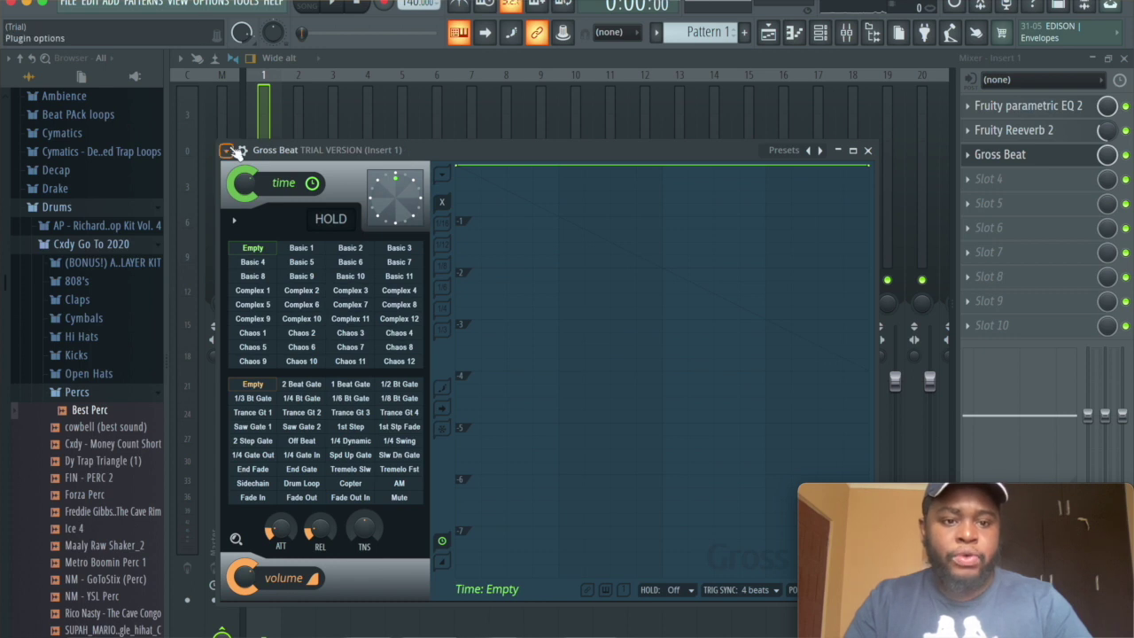
Apply Gross Beat's Momentary preset with the 1/2 Speed time effect and play the track
left_click(232, 151)
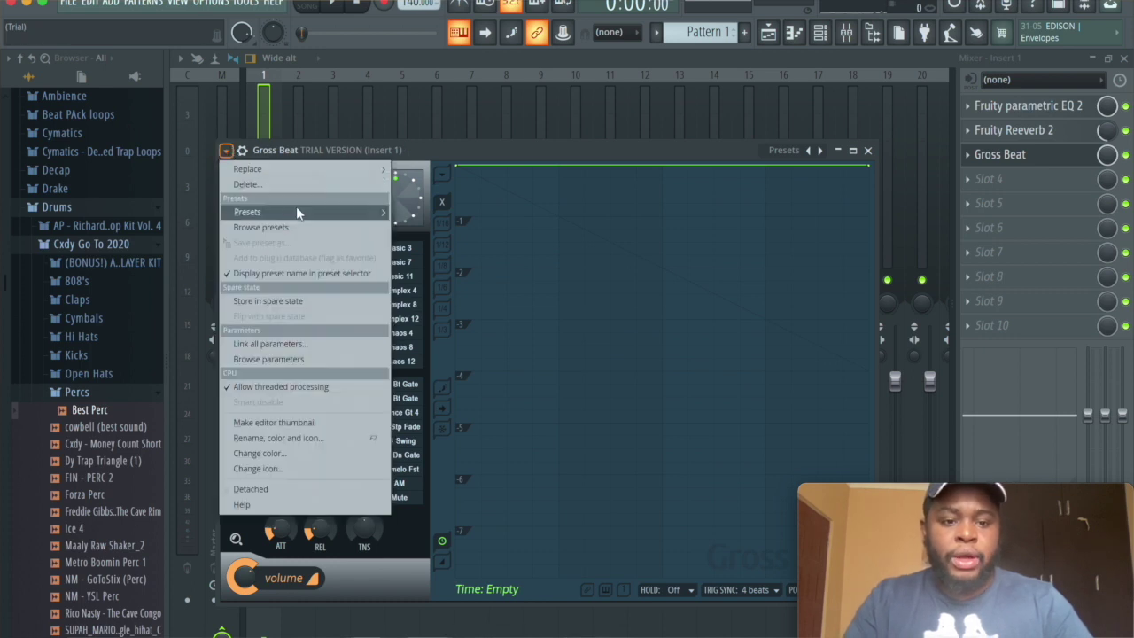
mouse_move(296, 211)
left_click(434, 245)
left_click(351, 348)
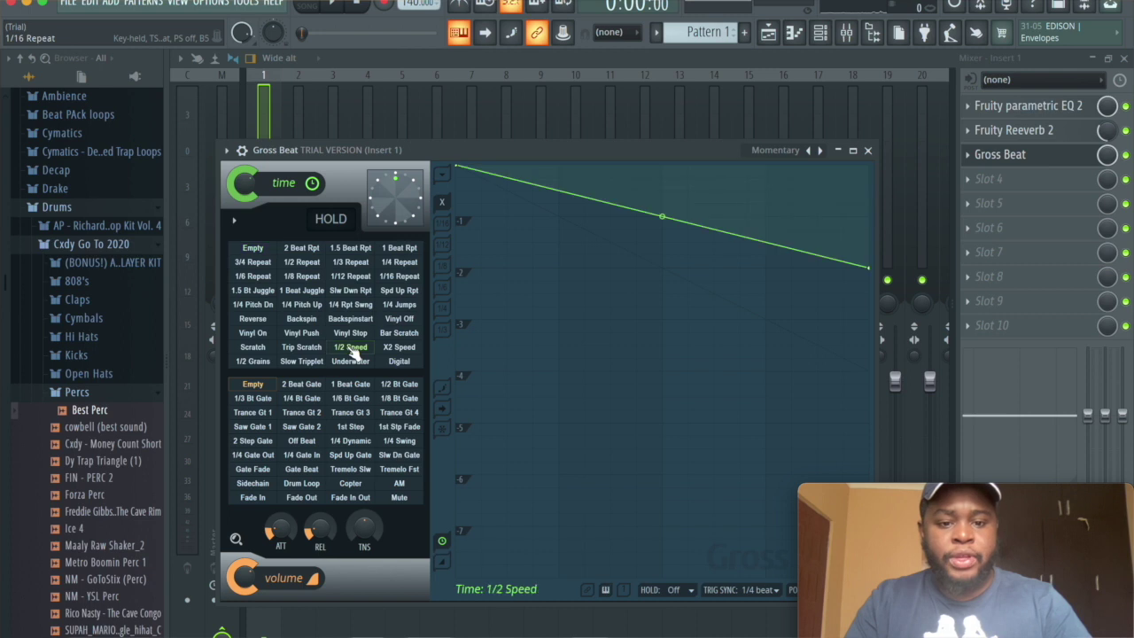
key("space")
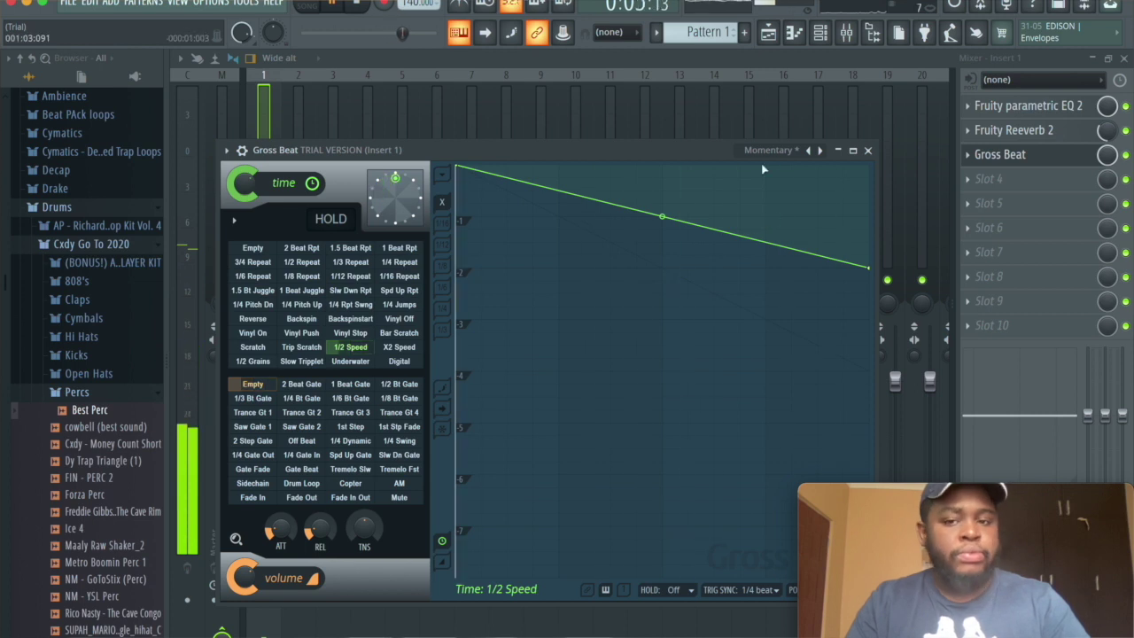
left_click(793, 33)
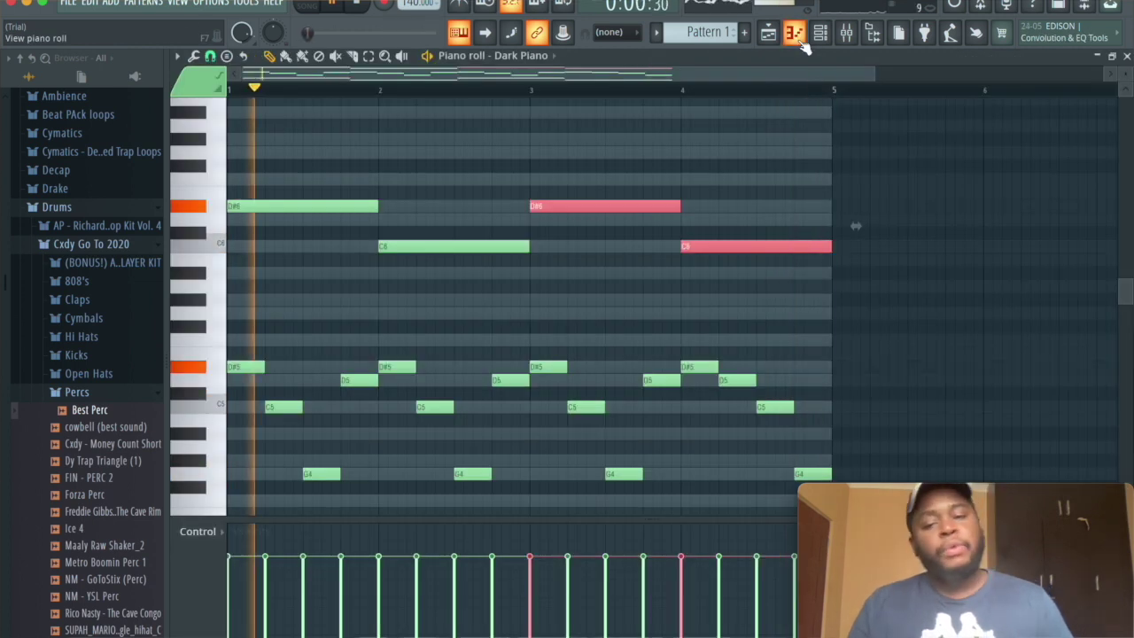
Delete a stray note past bar 5 and raise the melody an octave to D#6–D6–C6–G5 over C5/G4
left_click(974, 180)
key("space")
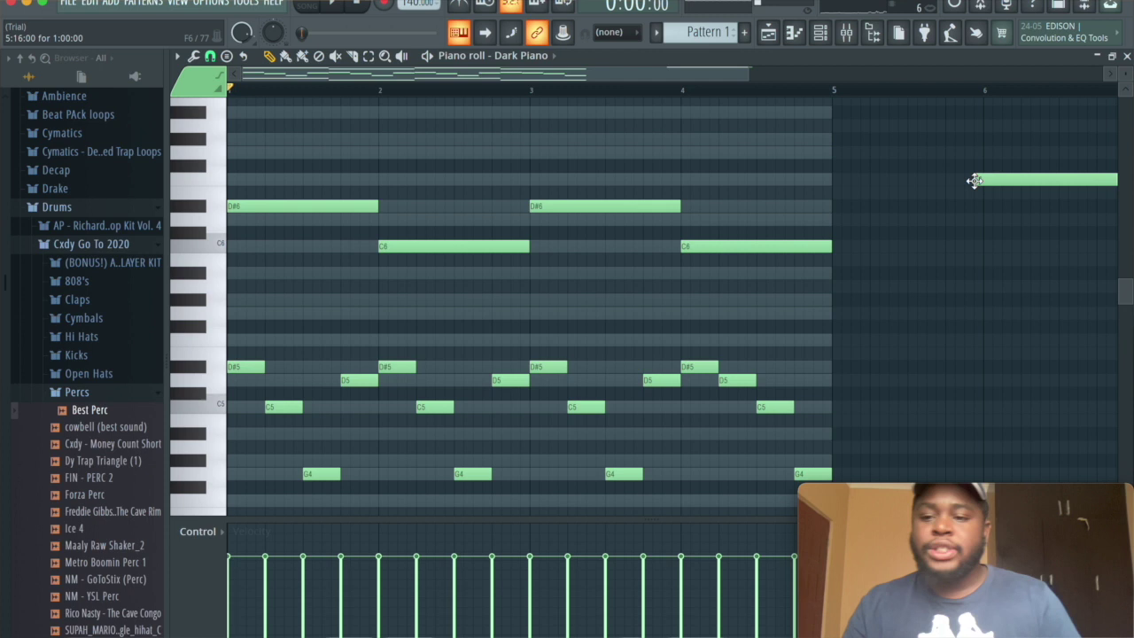
right_click(974, 180)
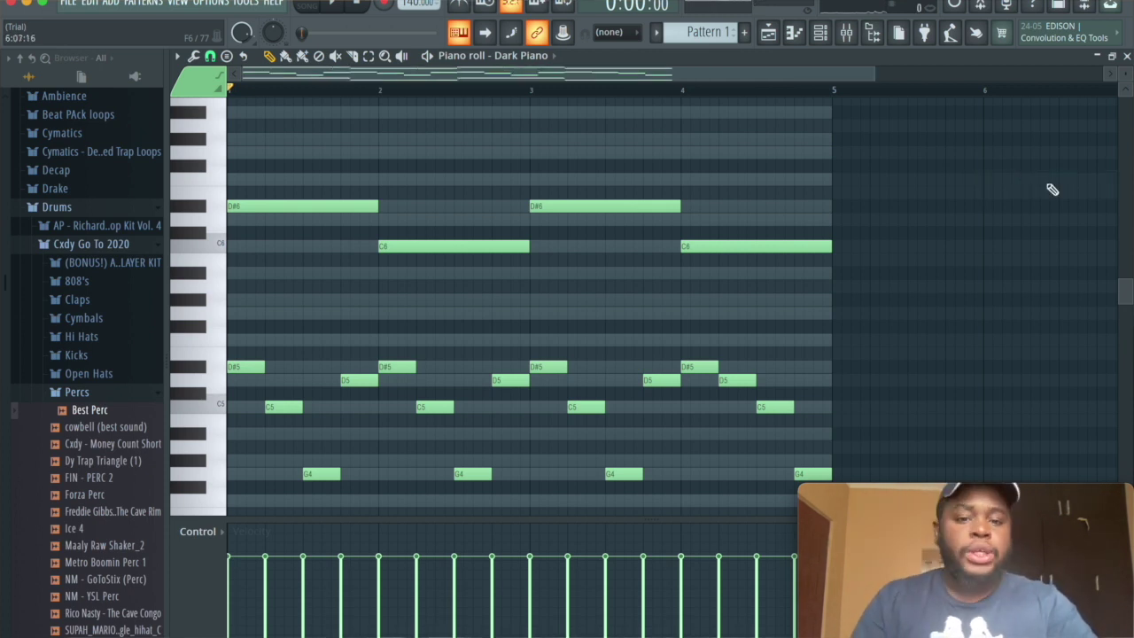
key("space")
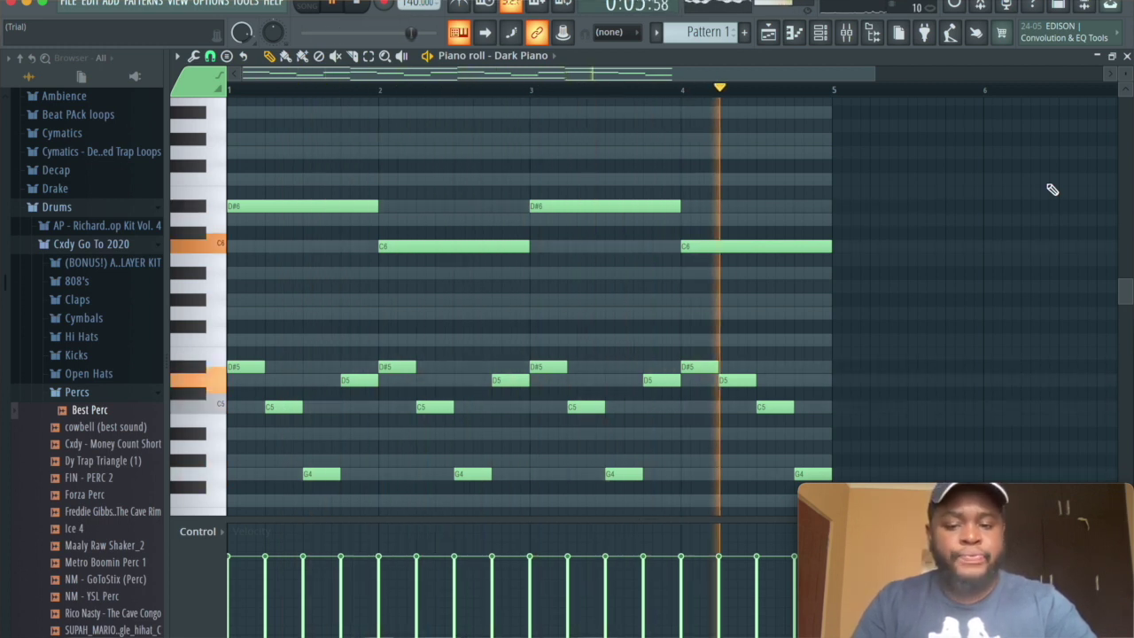
key("space")
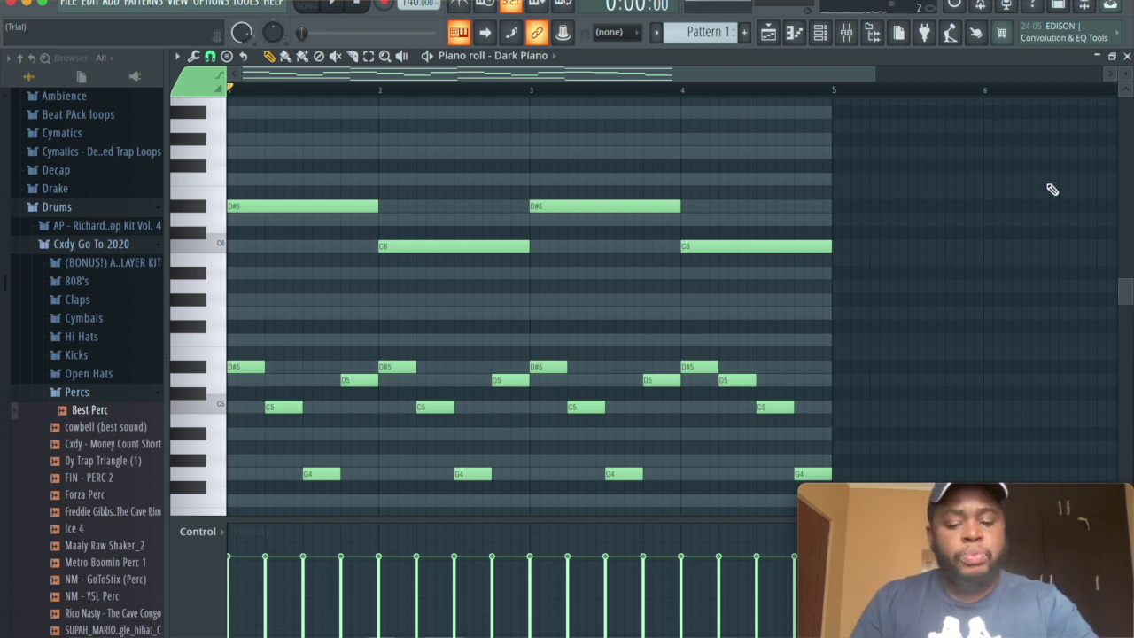
key("ctrl+z")
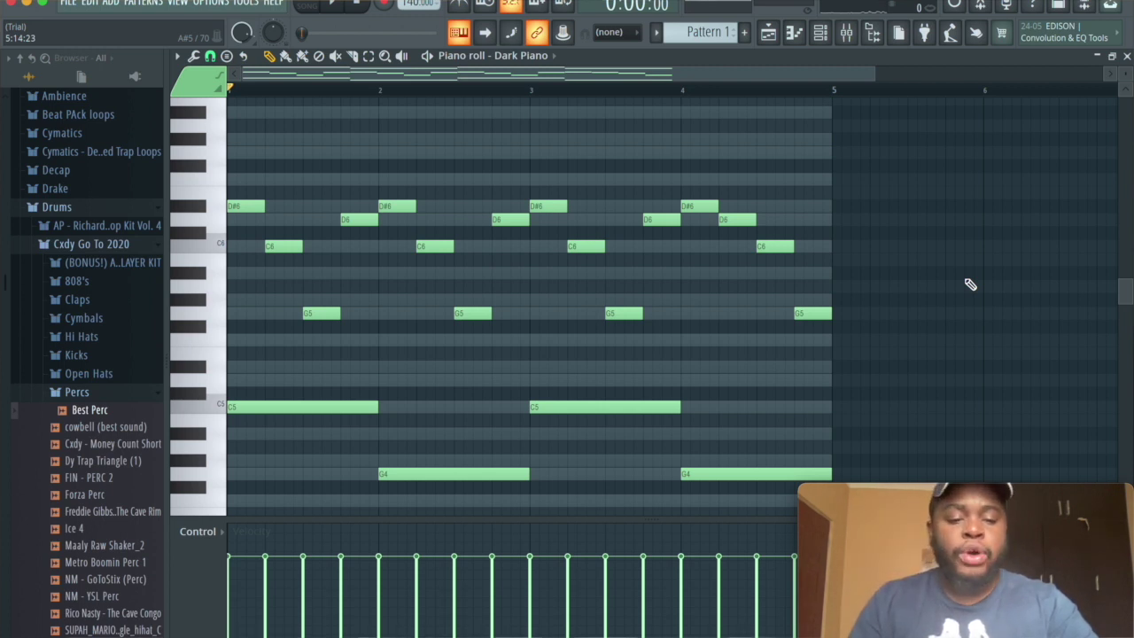
key("space")
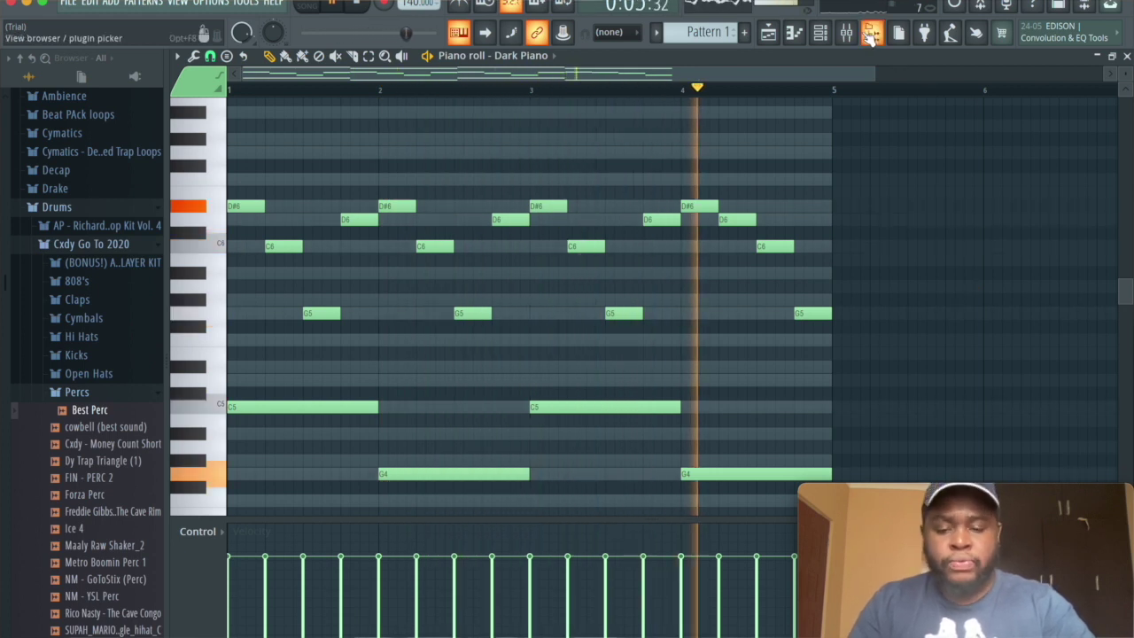
key("space")
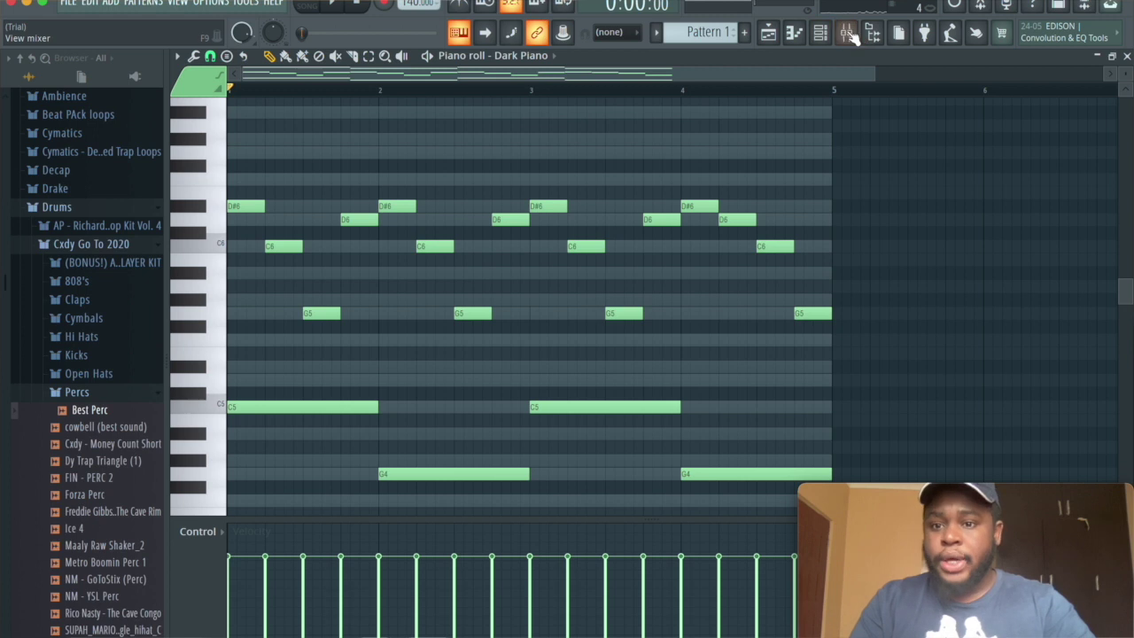
Load a second Gross Beat into Insert 1's fourth effect slot
left_click(845, 33)
left_click(988, 178)
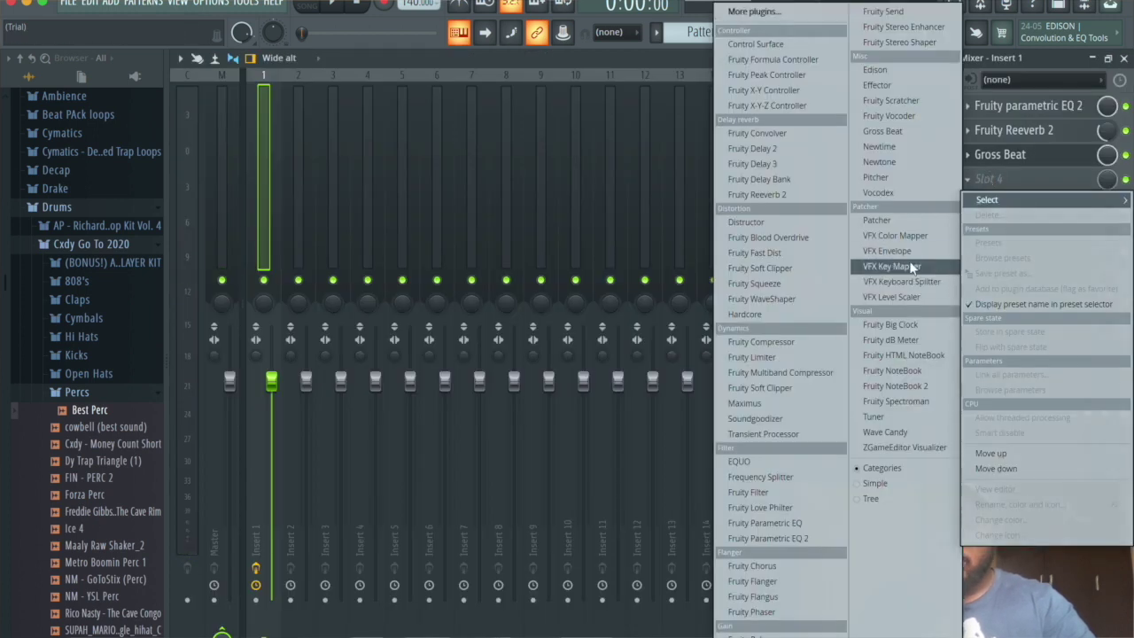
left_click(882, 132)
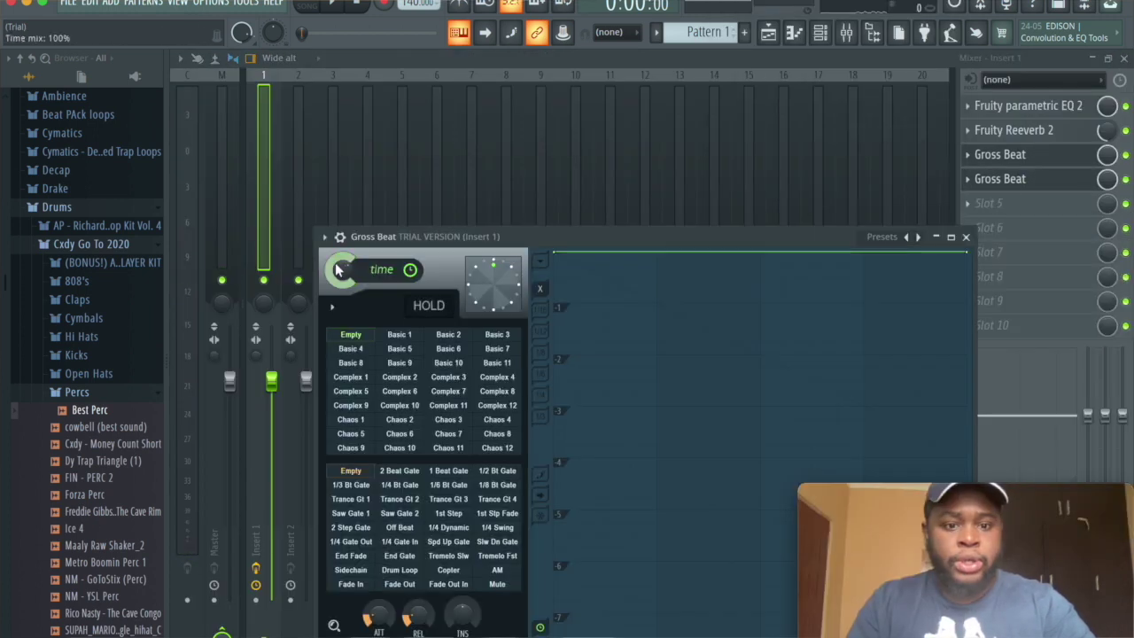
Choose the Flanging preset's WishWash 2 sawtooth pattern and play the track to hear it
left_click(324, 237)
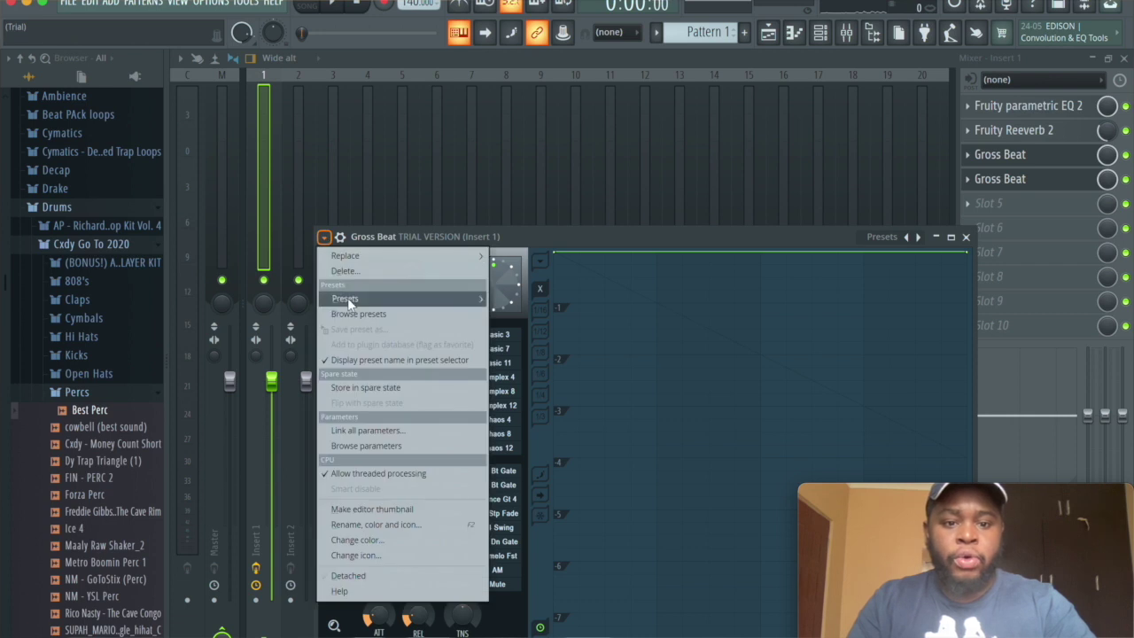
mouse_move(348, 297)
left_click(520, 315)
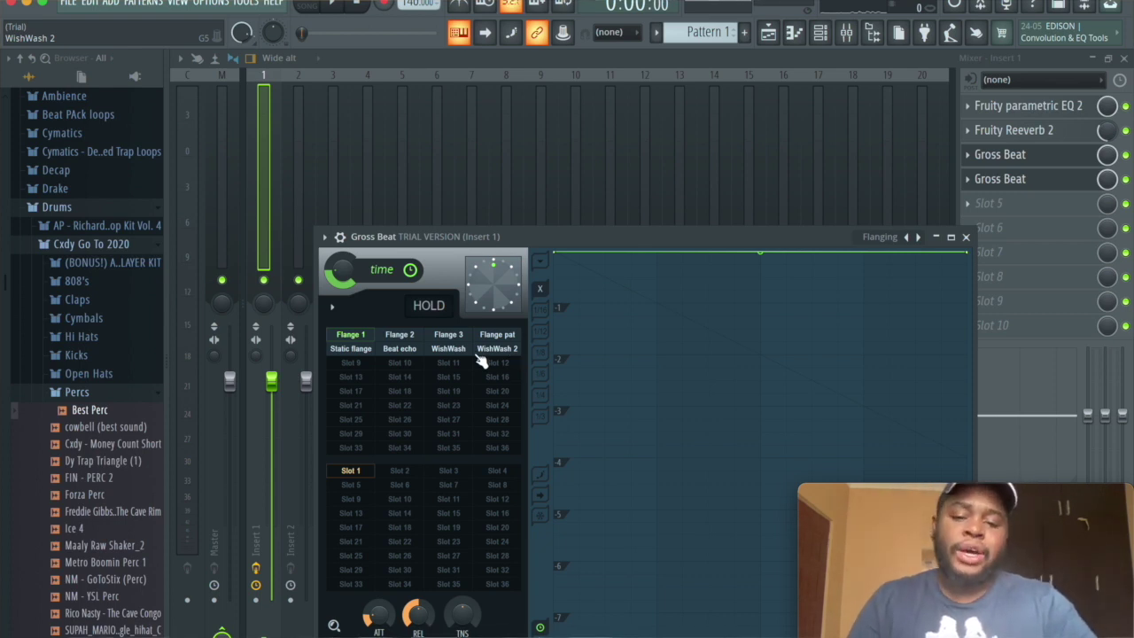
left_click(496, 349)
left_click(449, 349)
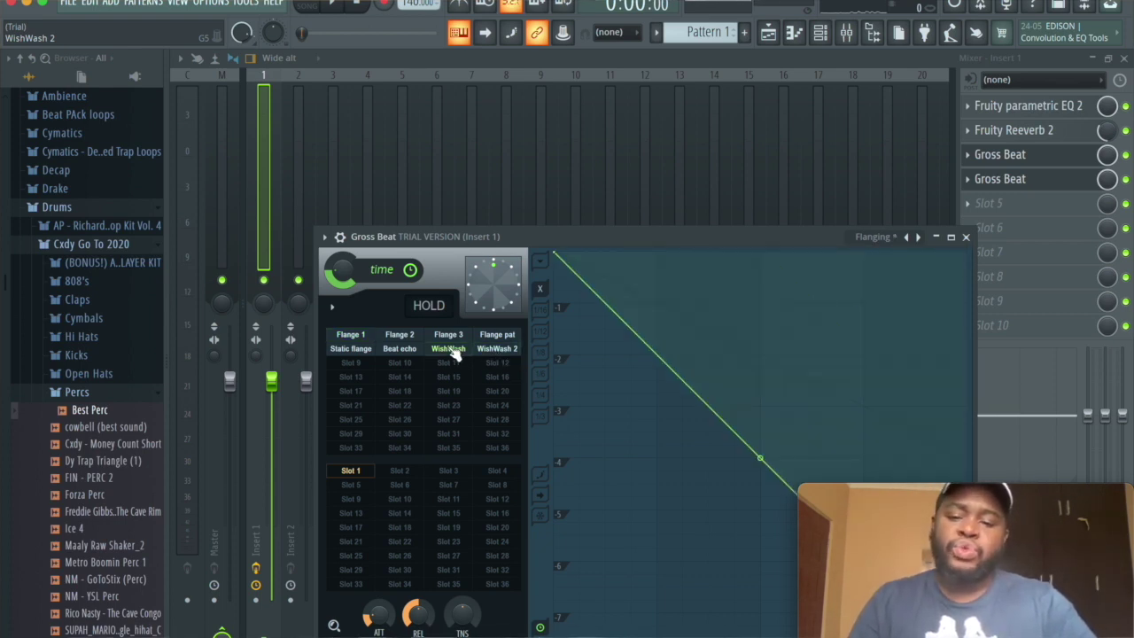
left_click(511, 352)
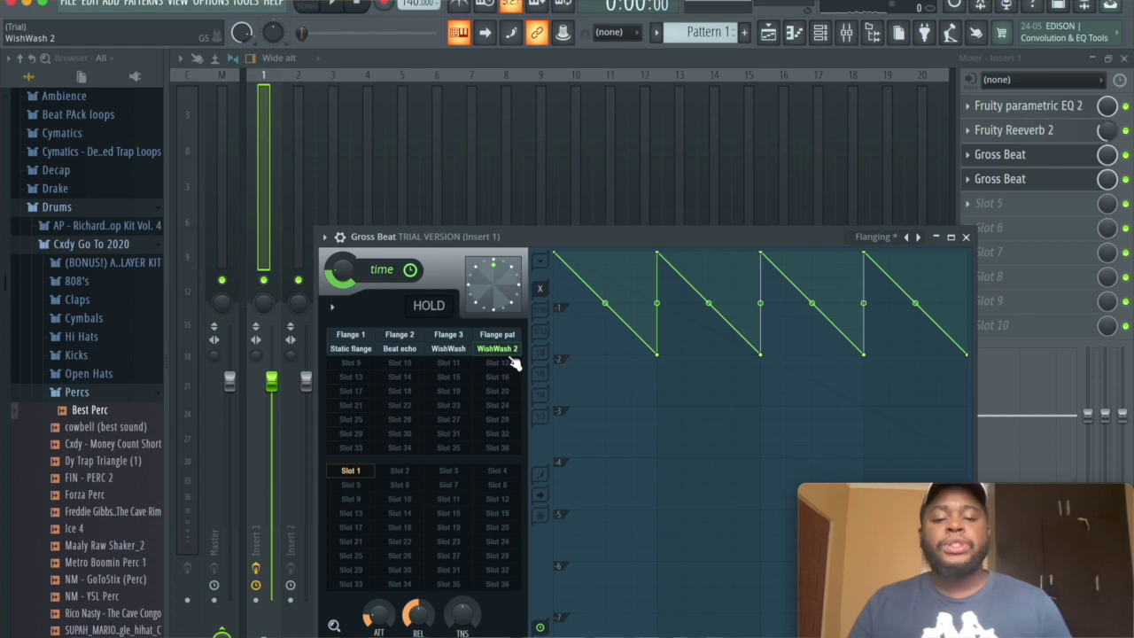
key("space")
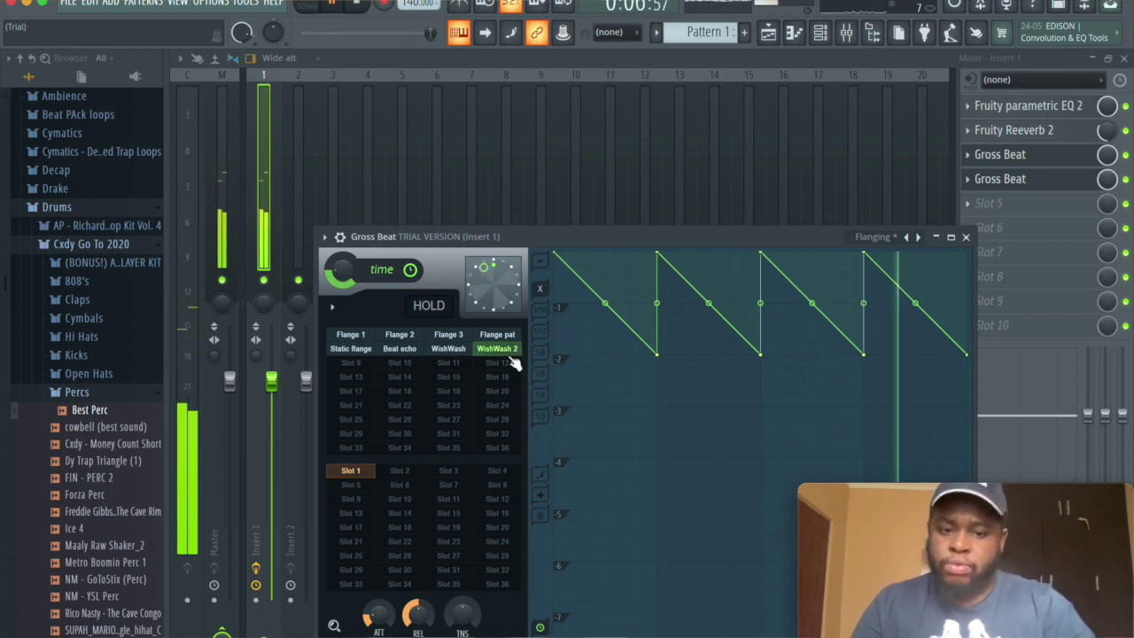
key("space")
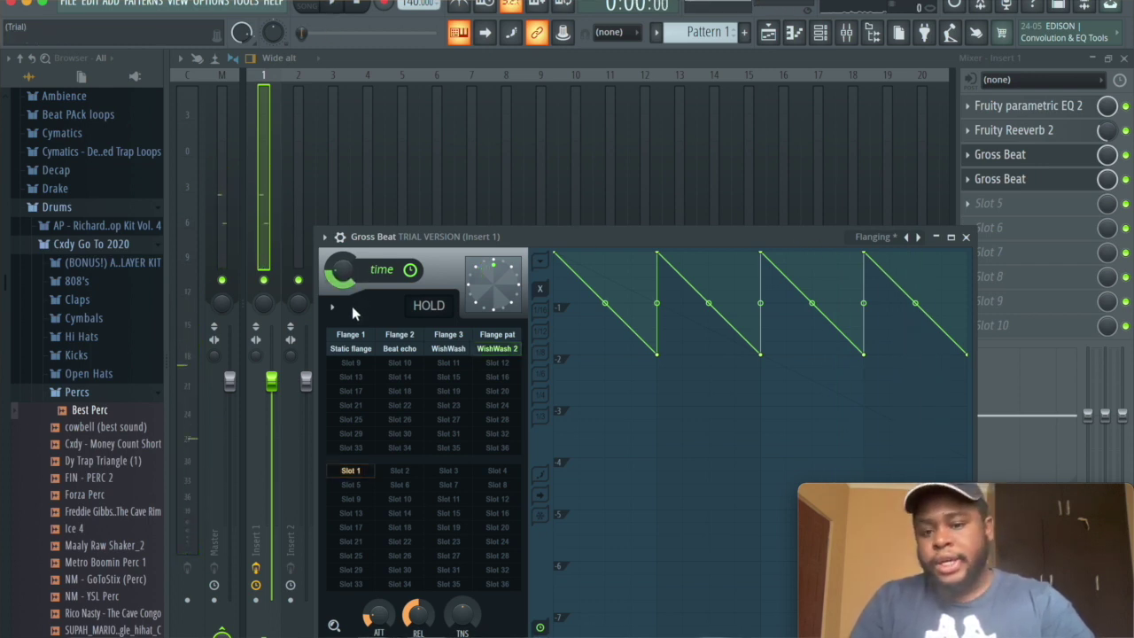
Set Gross Beat's click reduction to High (melodic), close its window and play the track
key("space")
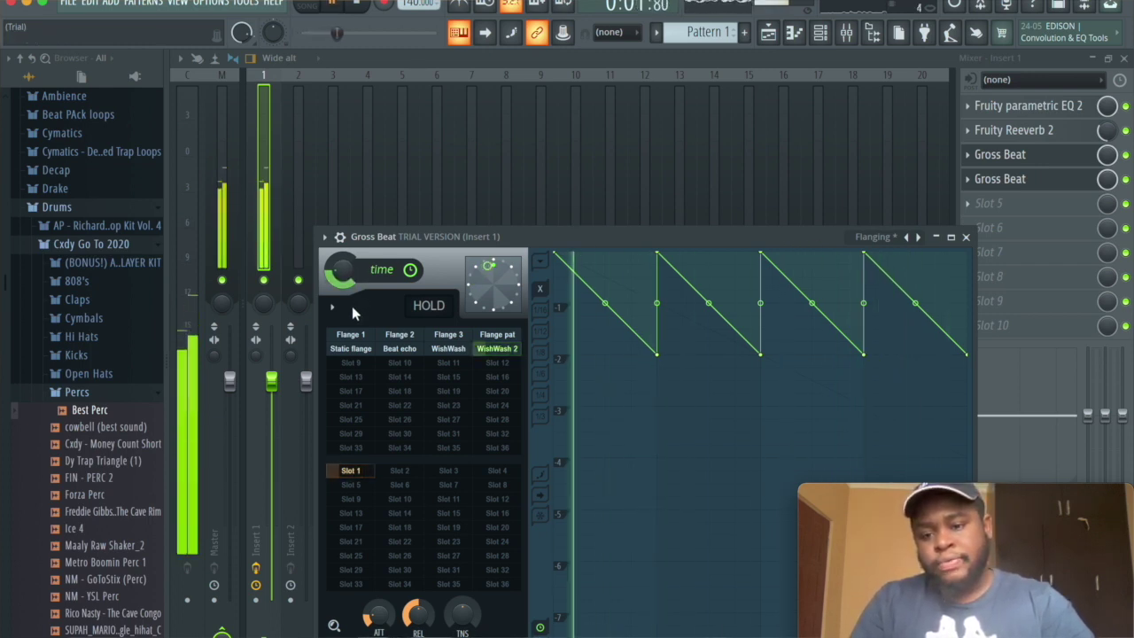
key("space")
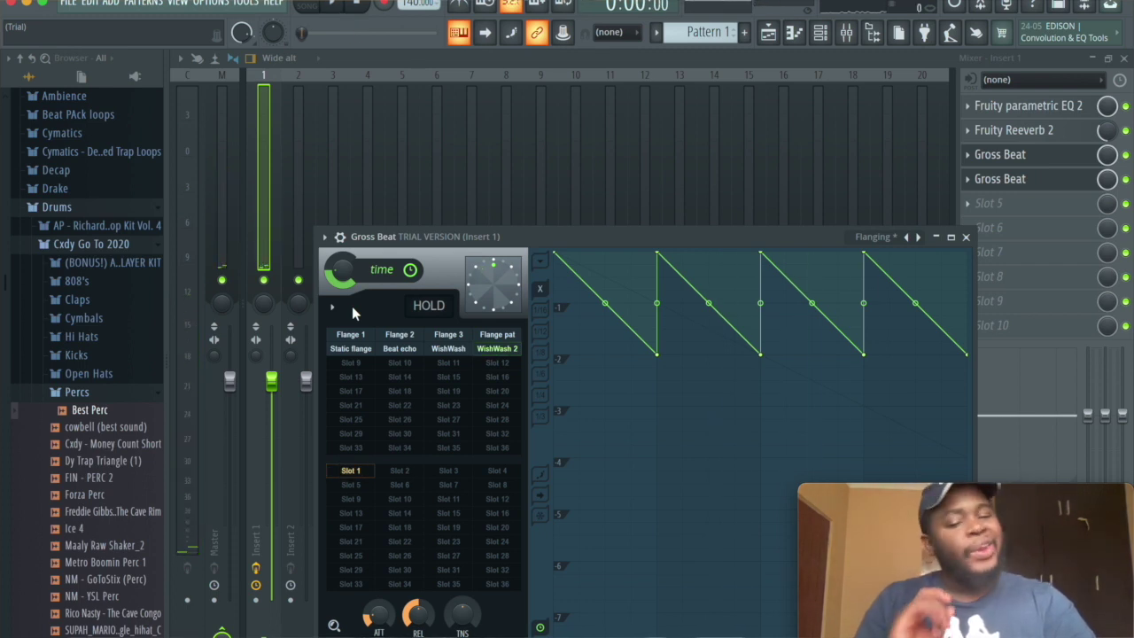
left_click(333, 306)
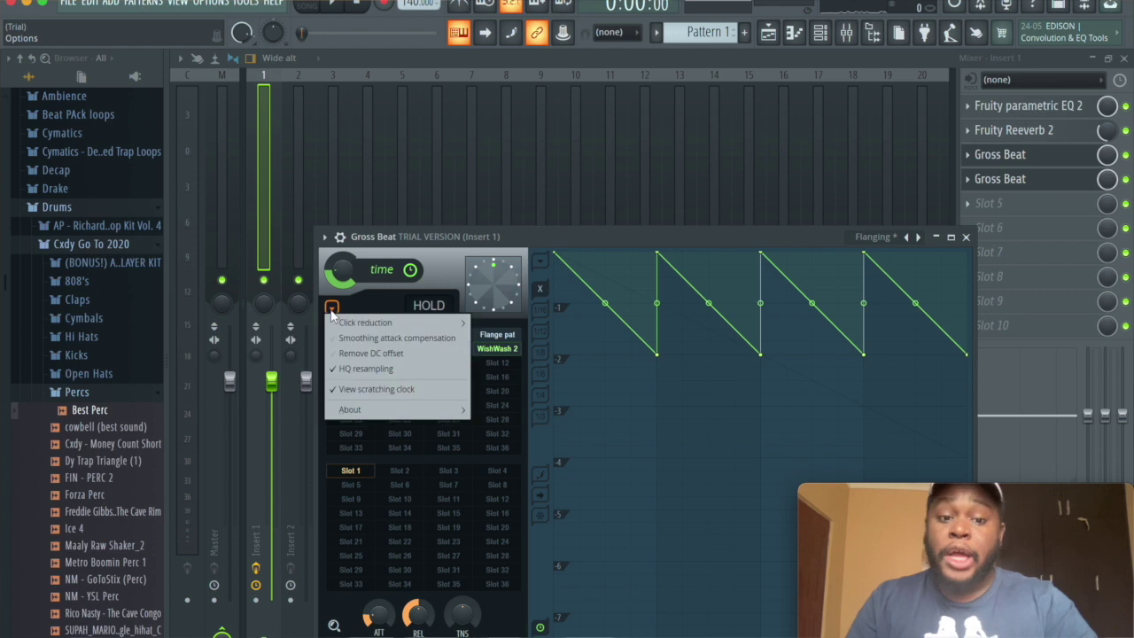
left_click(332, 307)
left_click(332, 306)
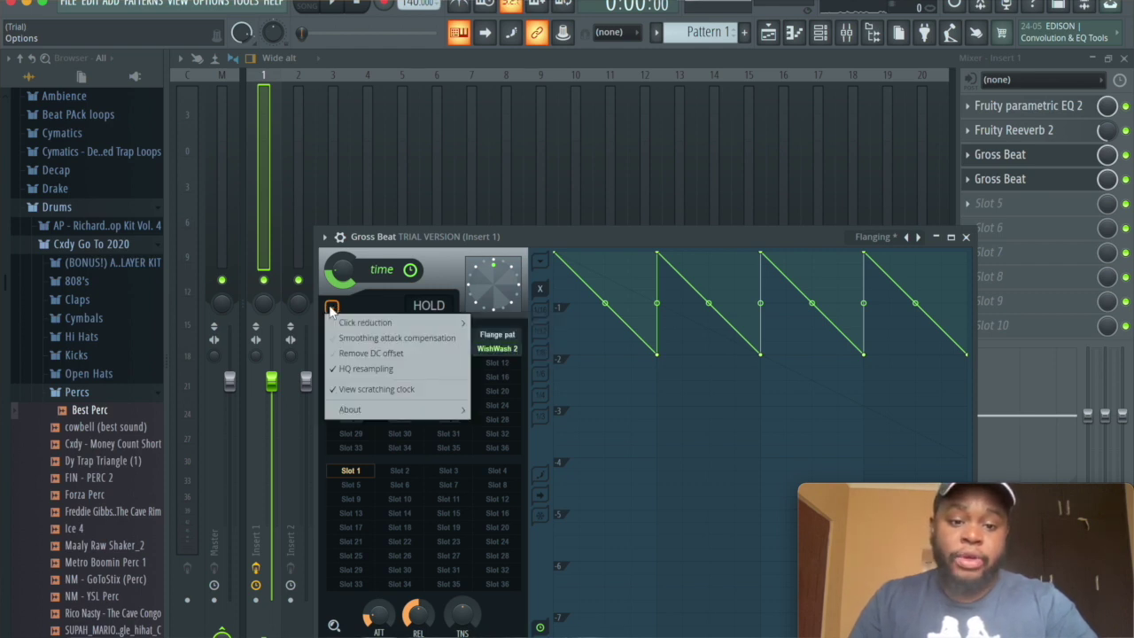
mouse_move(345, 322)
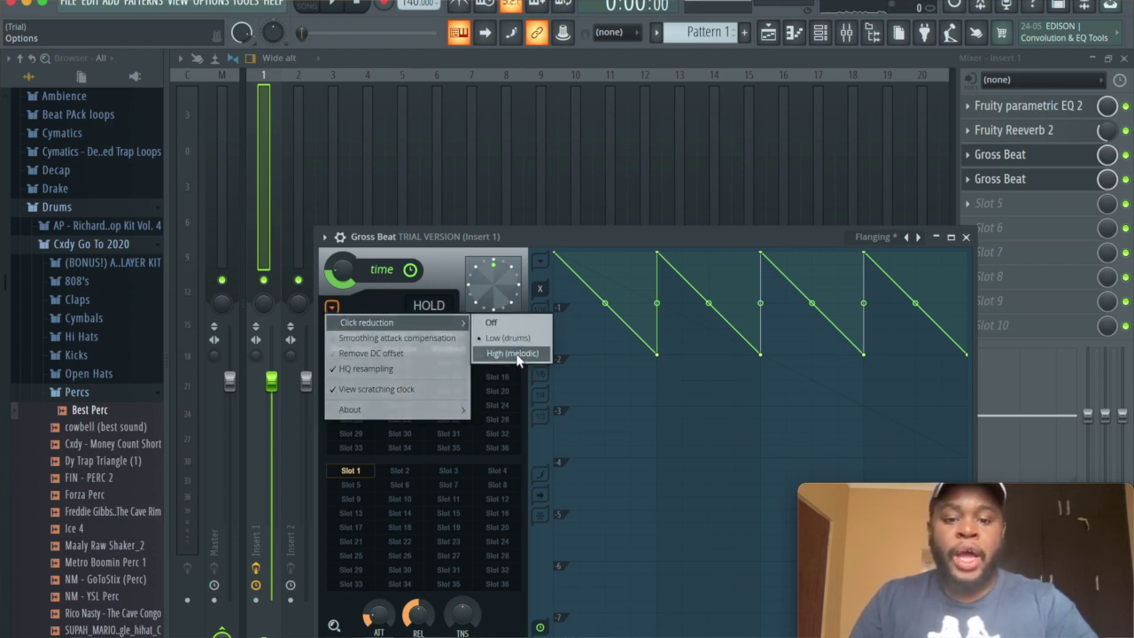
left_click(514, 354)
left_click(965, 238)
key("space")
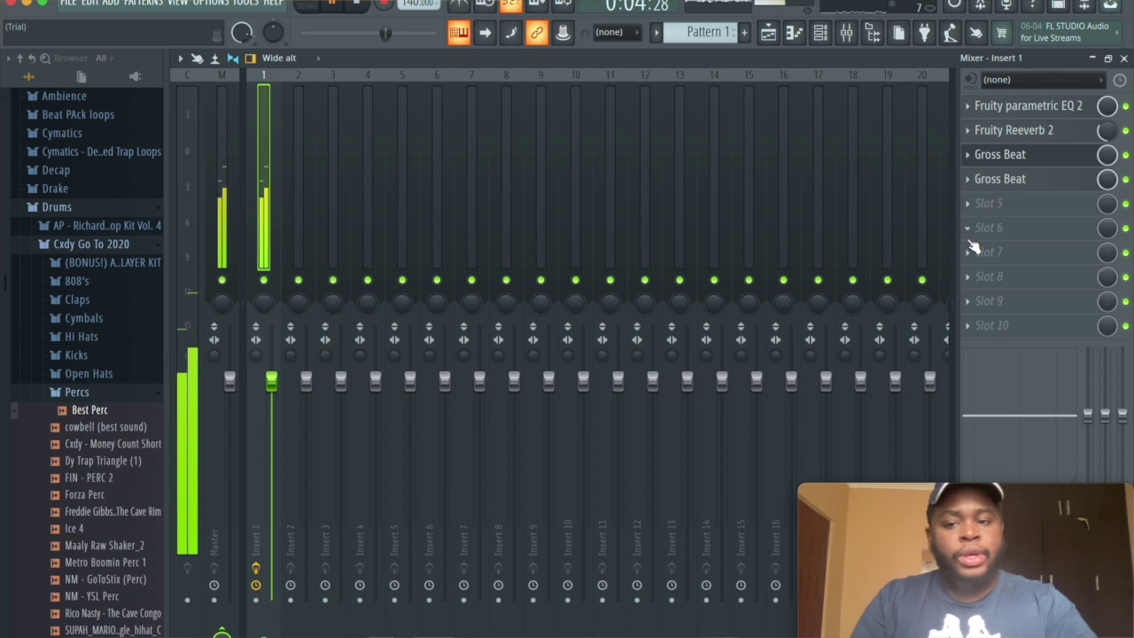
key("space")
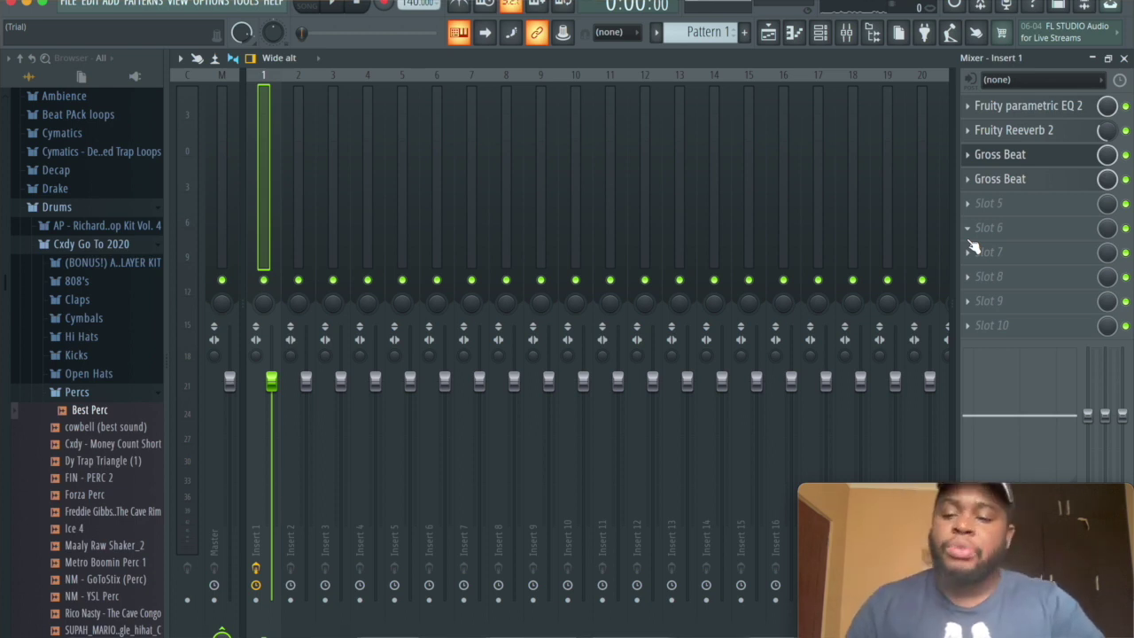
left_click(853, 40)
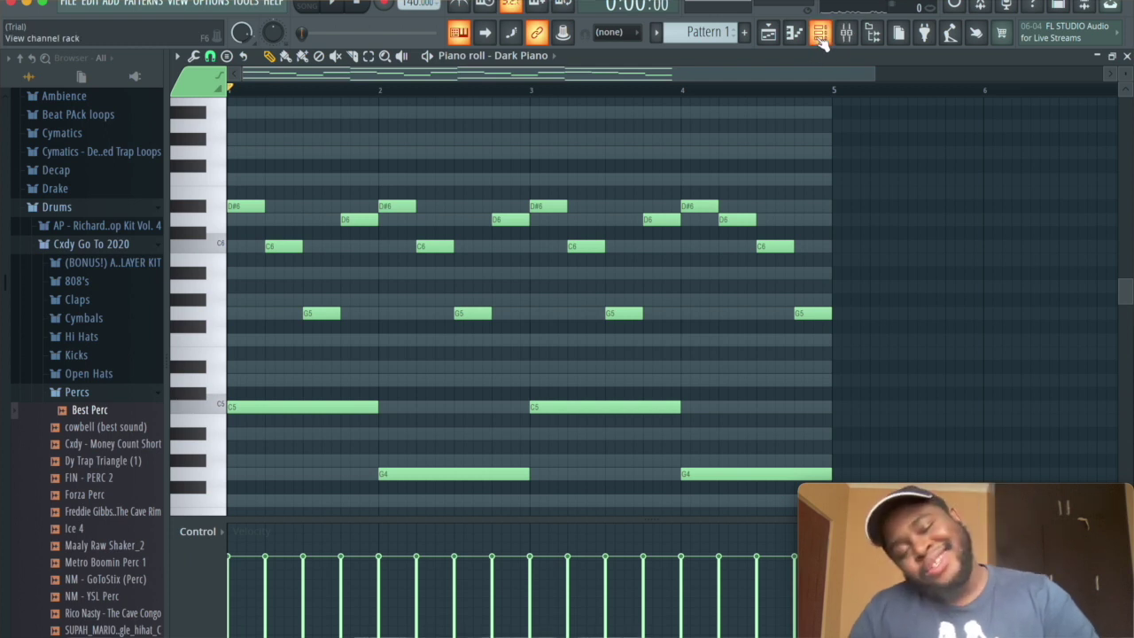
left_click(821, 39)
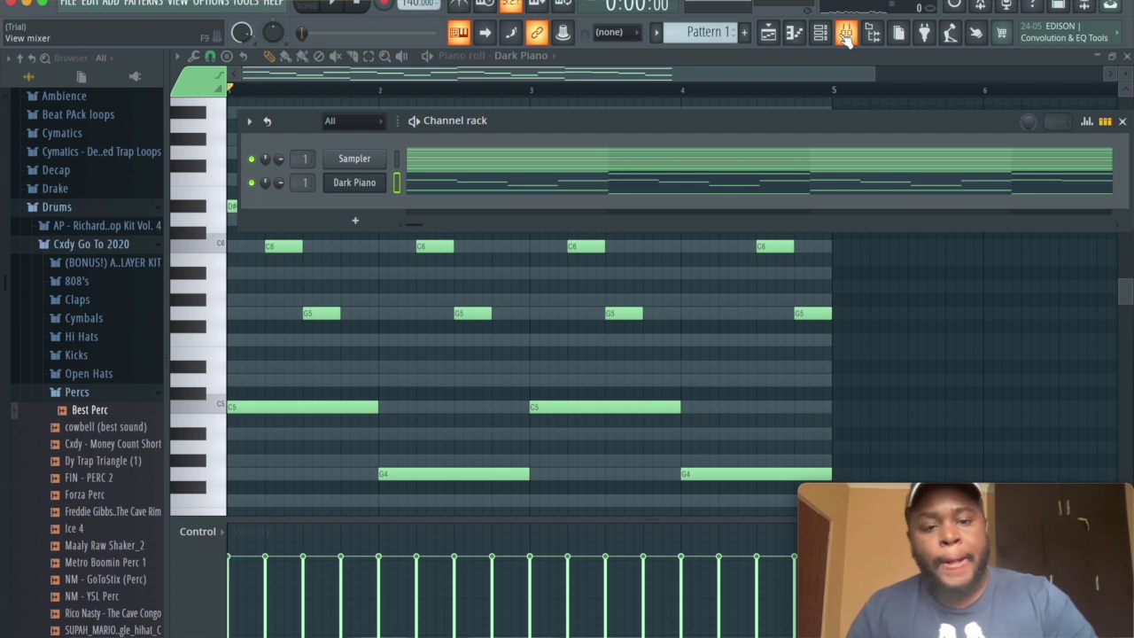
left_click(847, 40)
left_click(846, 40)
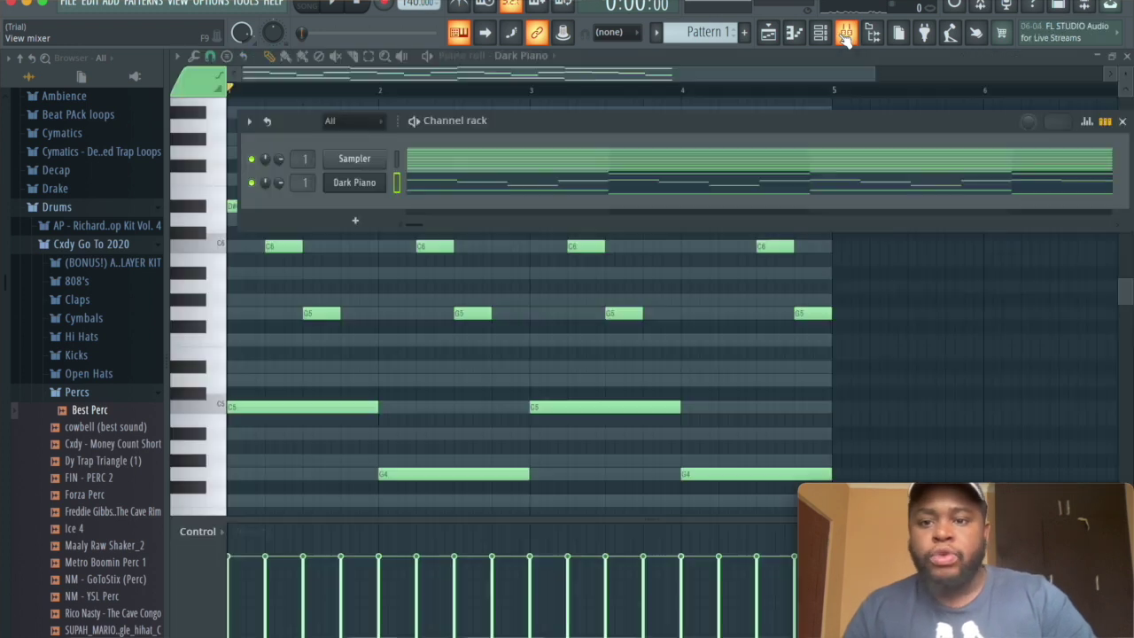
left_click(794, 40)
left_click(794, 40)
left_click(792, 39)
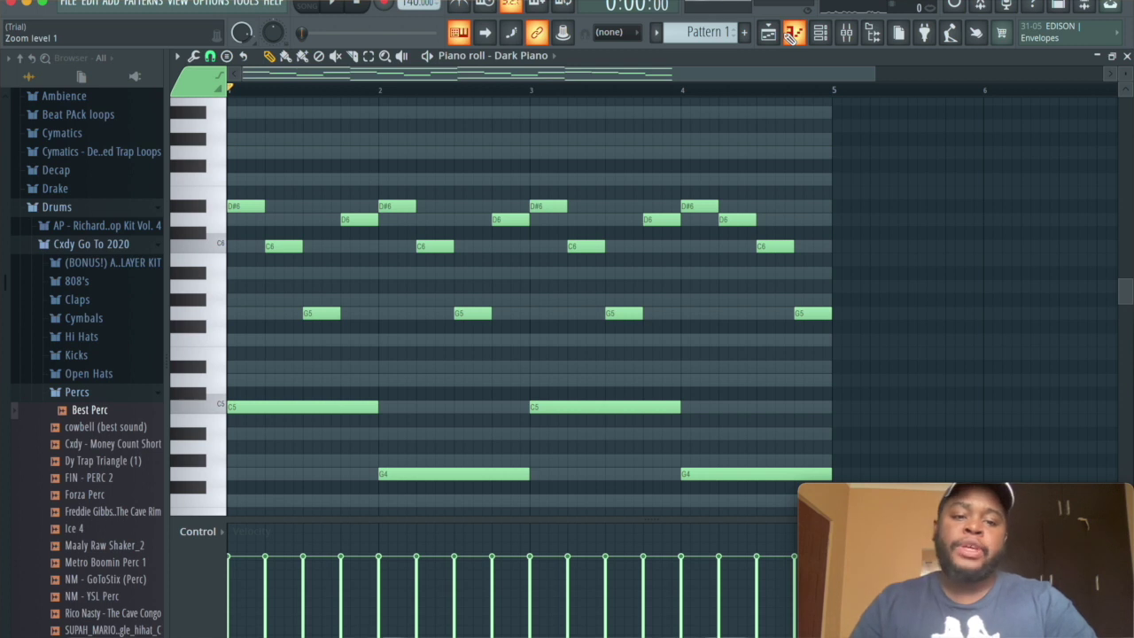
scroll(754, 212, "up", 3)
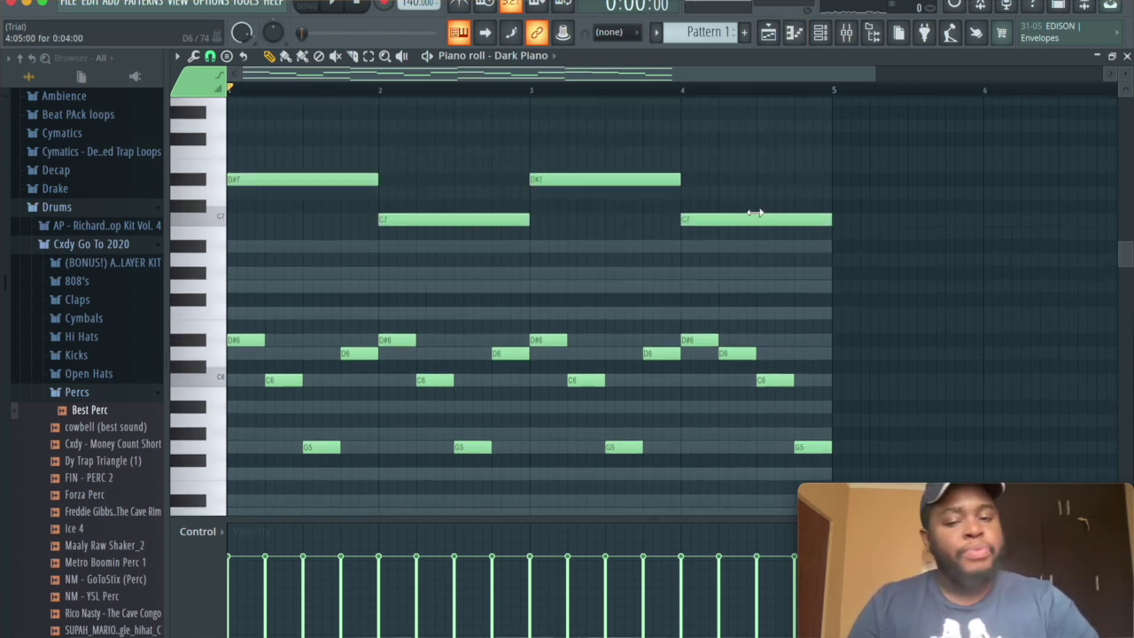
scroll(769, 148, "down", 2)
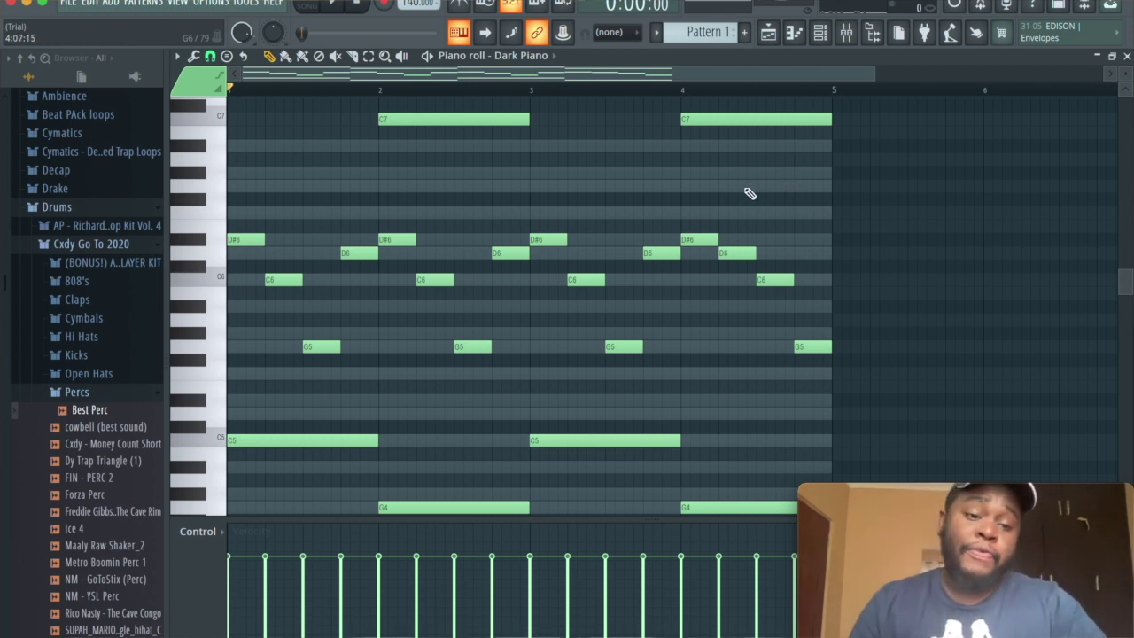
Show the Dark Piano pattern in the piano roll and play the four-bar melody once
left_click(846, 32)
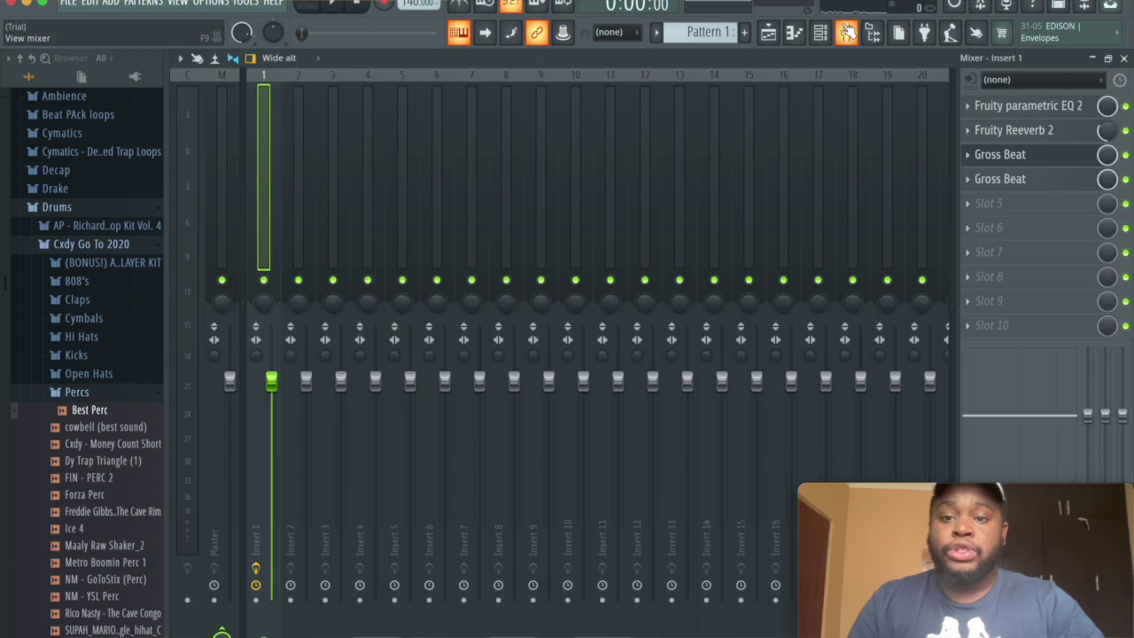
left_click(768, 32)
left_click(795, 35)
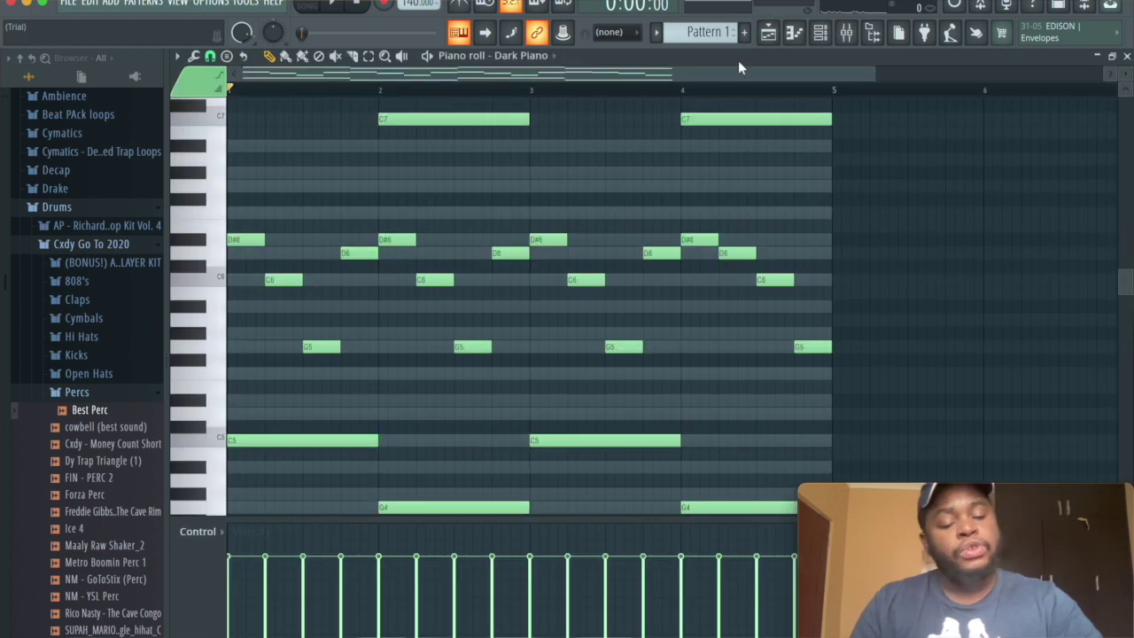
key("space")
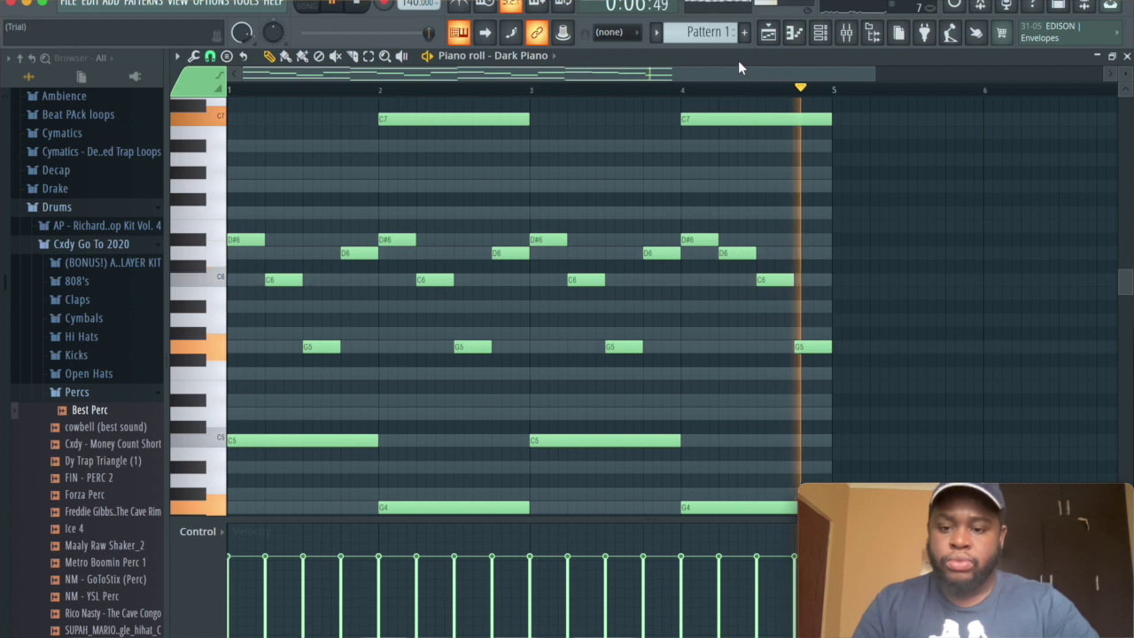
key("space")
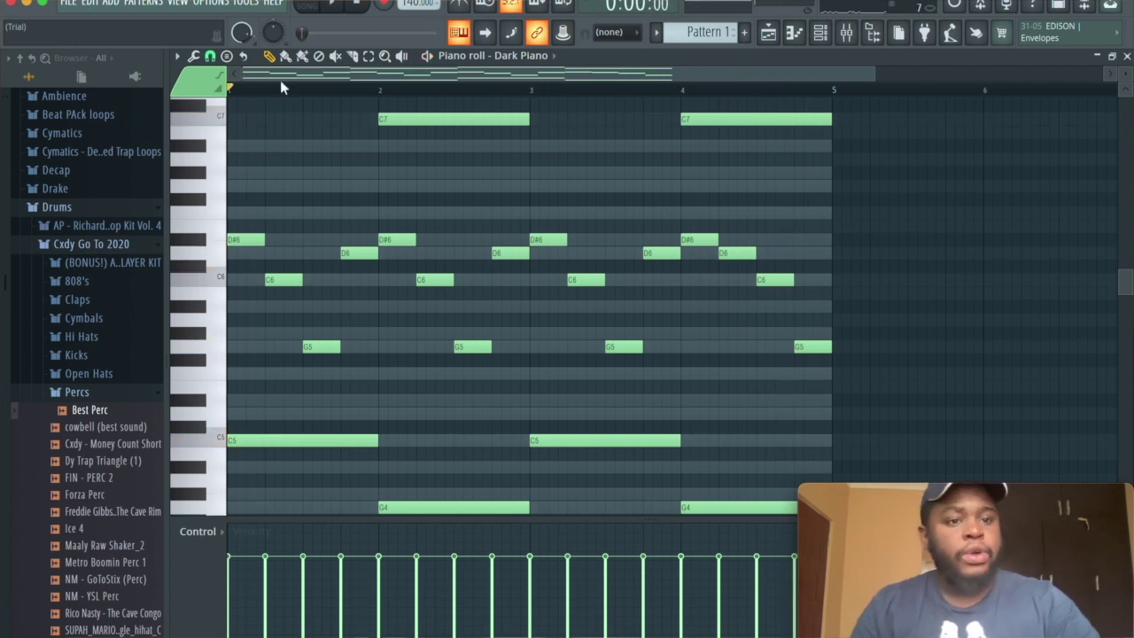